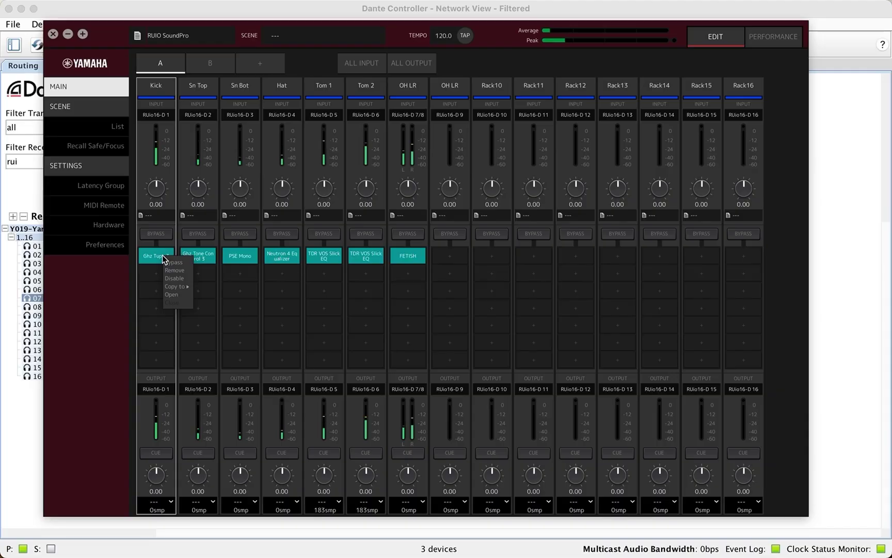
# - Open the Ghz Tupe 3 plugin window on the Kick channel to view its settings
pyautogui.click(170, 295)
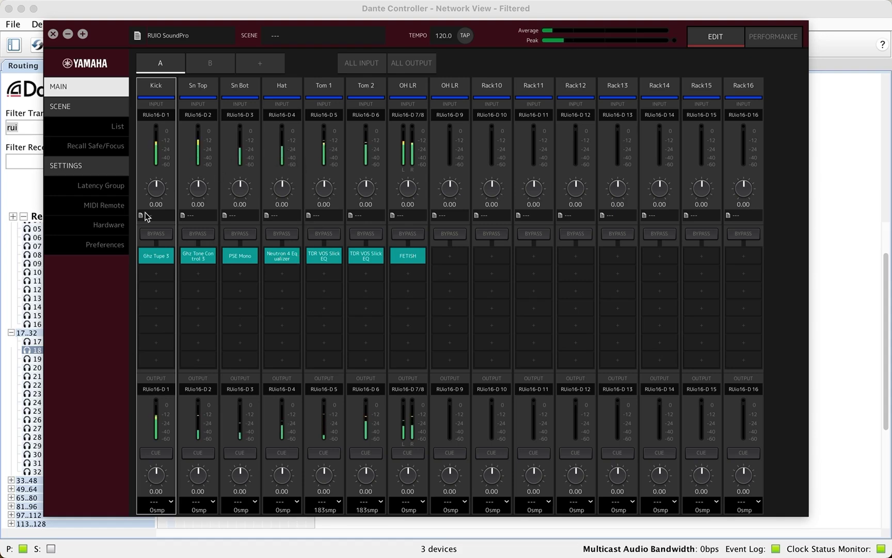
# - Bring Dante Controller forward and filter transmitters by 'all' and receivers by 'ru'
pyautogui.hotkey('ctrl', 'Up')
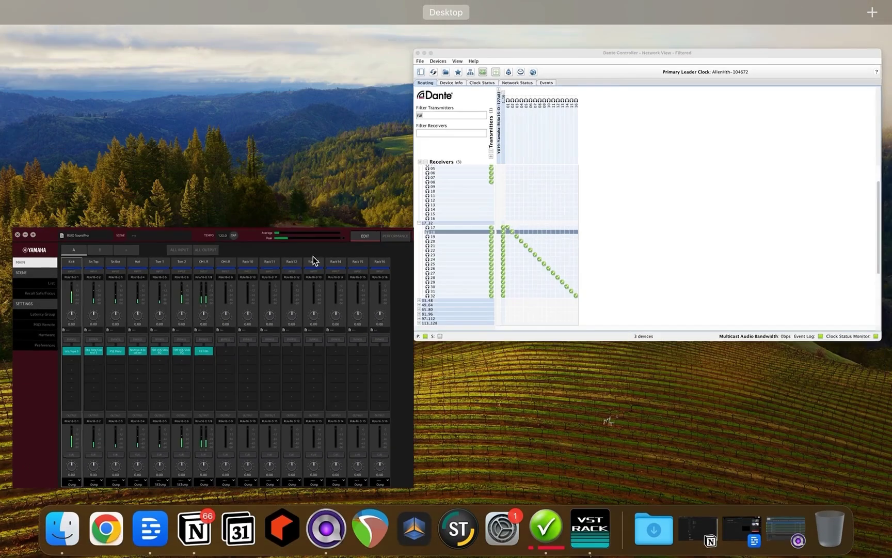
pyautogui.click(685, 173)
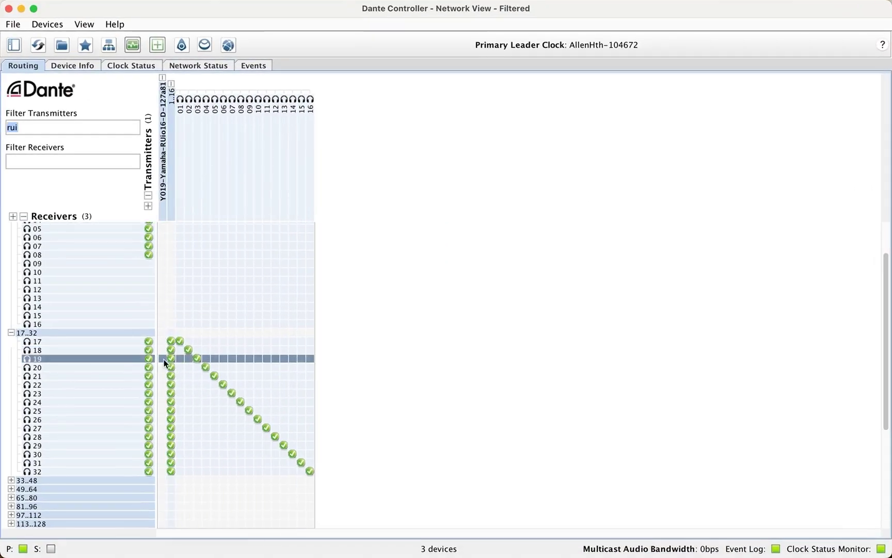
pyautogui.scroll(3, 188, 358)
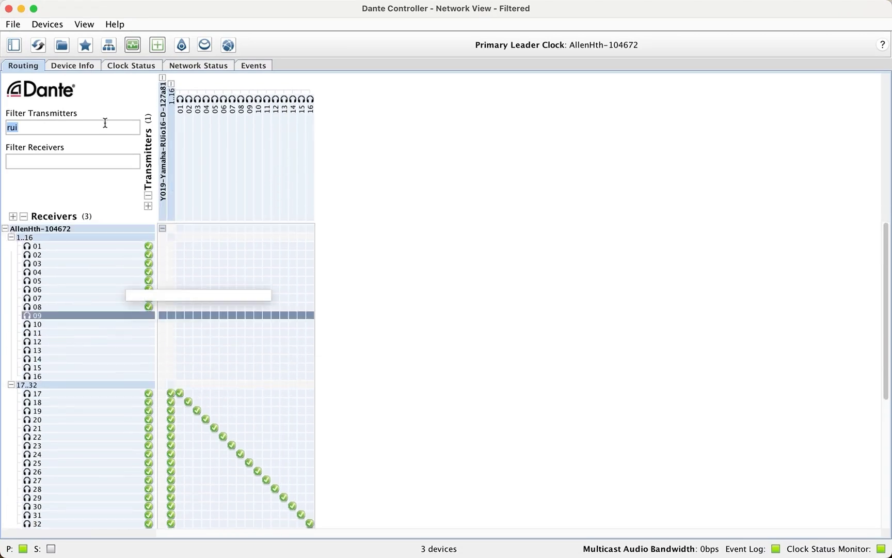
pyautogui.write('all')
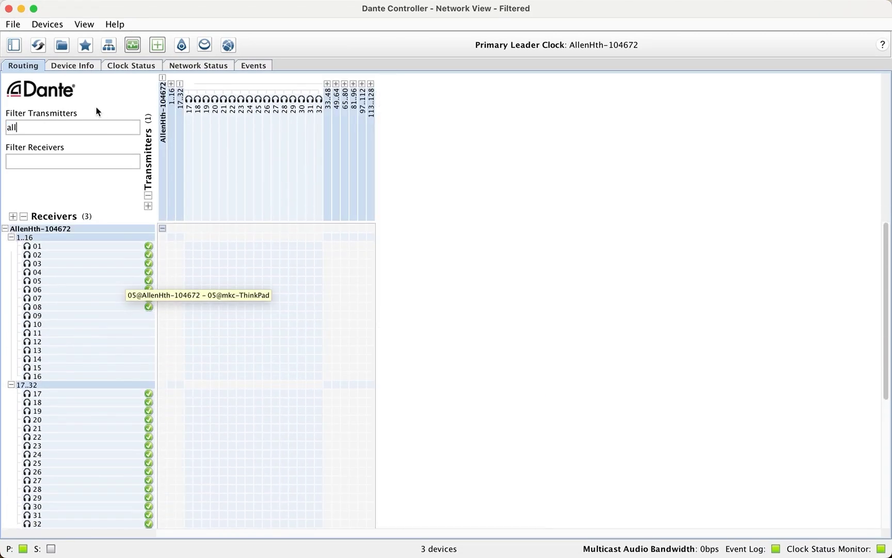
pyautogui.click(26, 159)
pyautogui.write('rui')
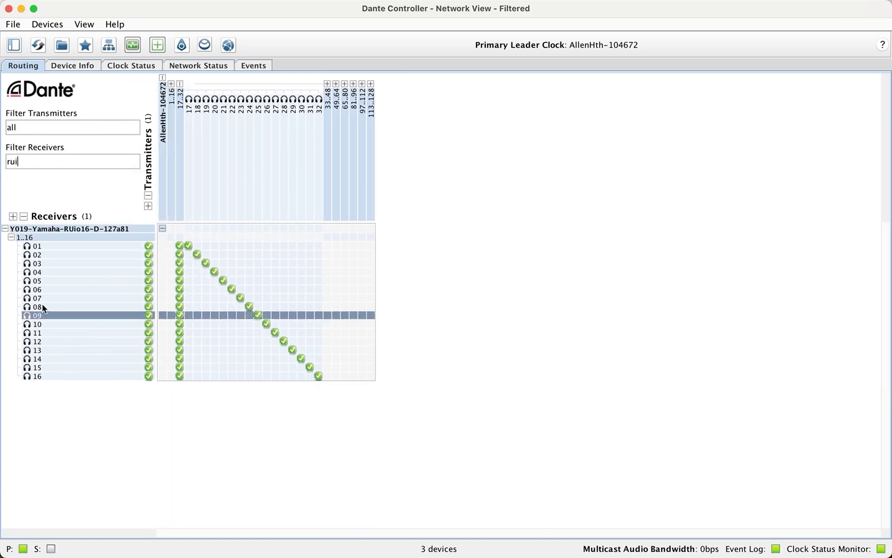
# - In VST Rack Pro's Hardware settings, confirm Yamaha RUio16-D as the audio device, then return to MAIN
pyautogui.hotkey('ctrl', 'Up')
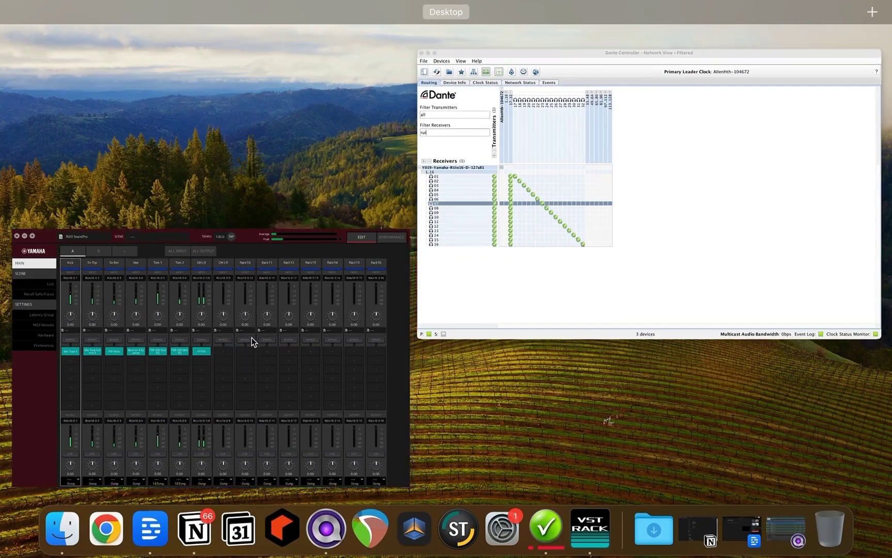
pyautogui.click(251, 337)
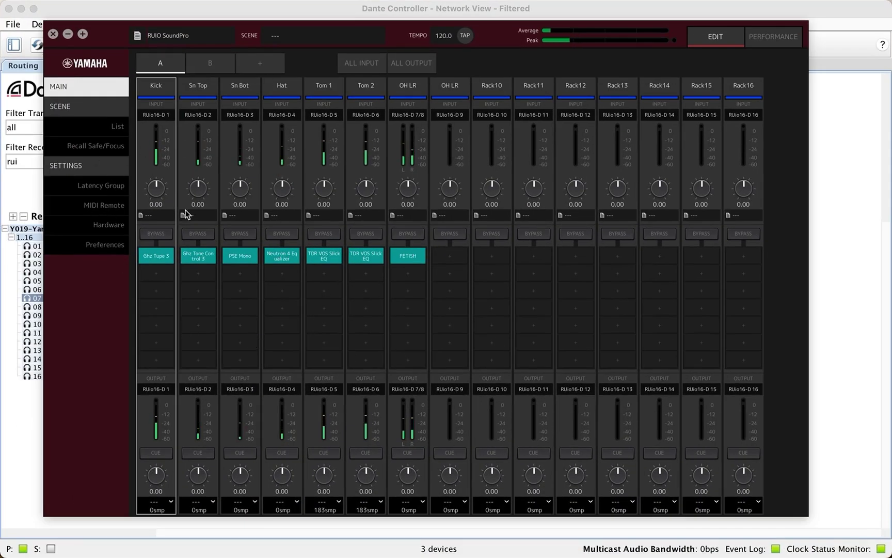
pyautogui.click(115, 227)
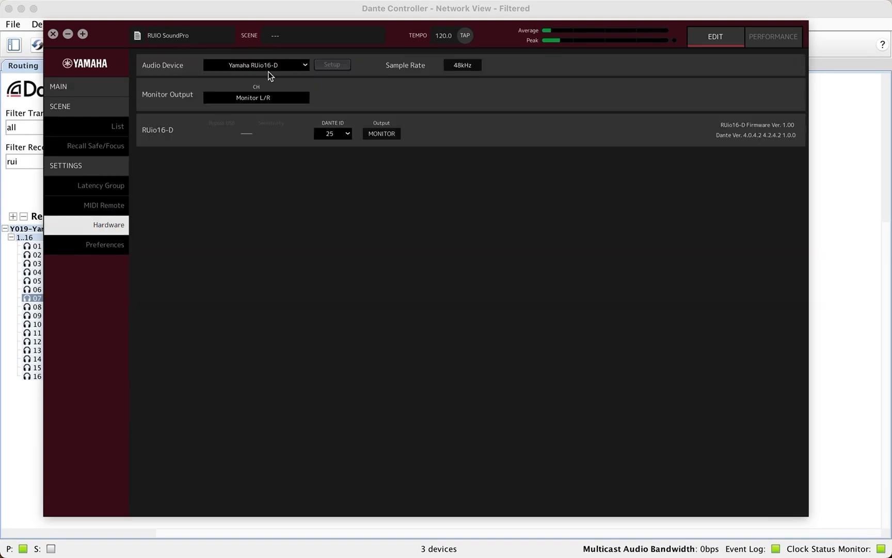
pyautogui.click(298, 65)
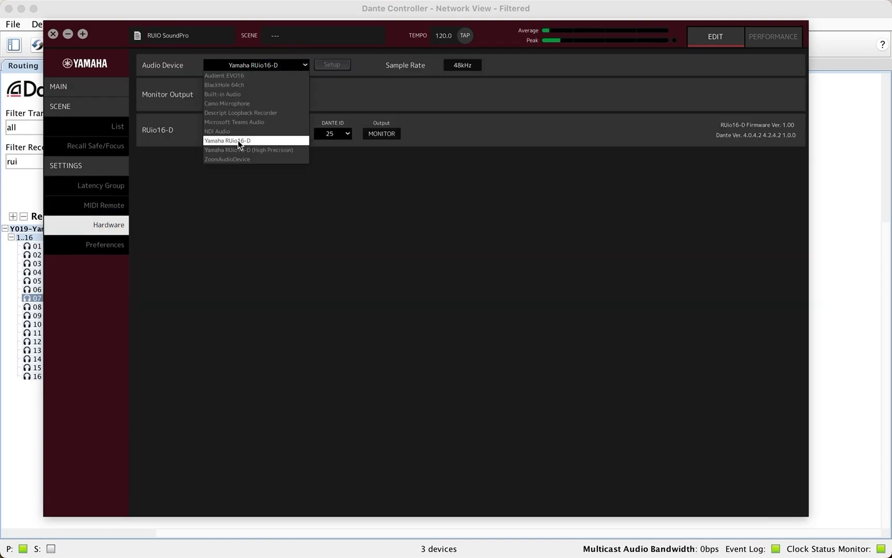
pyautogui.click(231, 229)
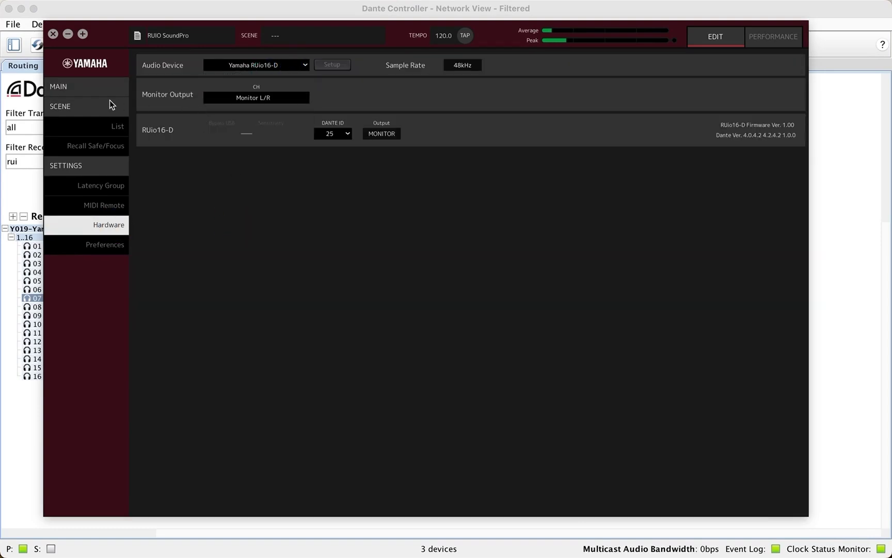
pyautogui.click(82, 86)
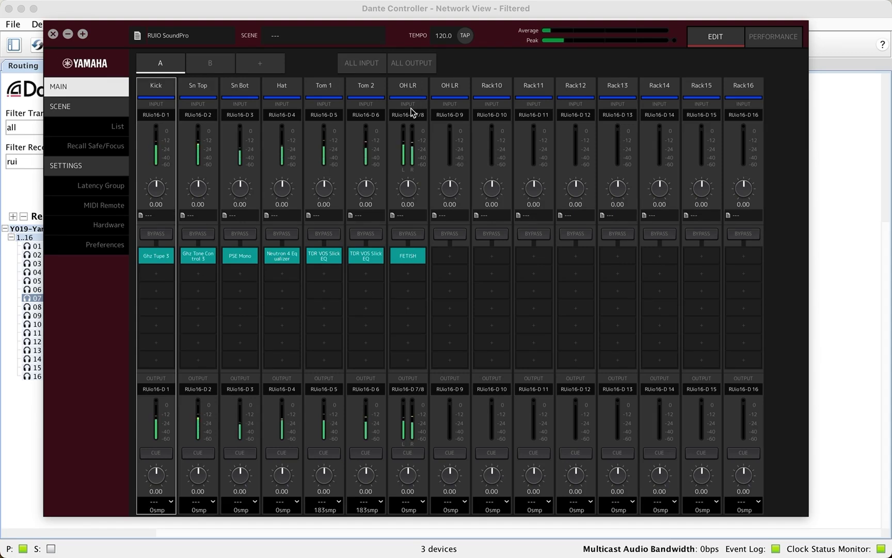
pyautogui.rightClick(164, 259)
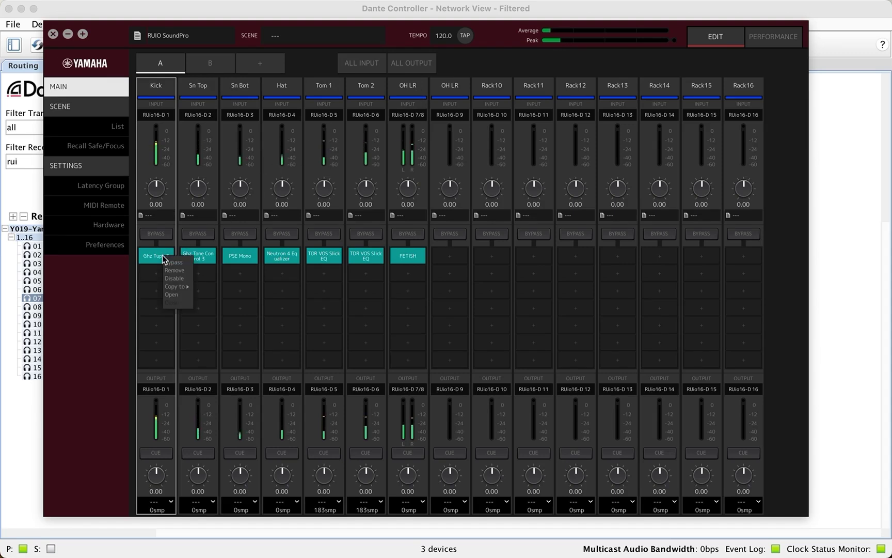
pyautogui.click(170, 294)
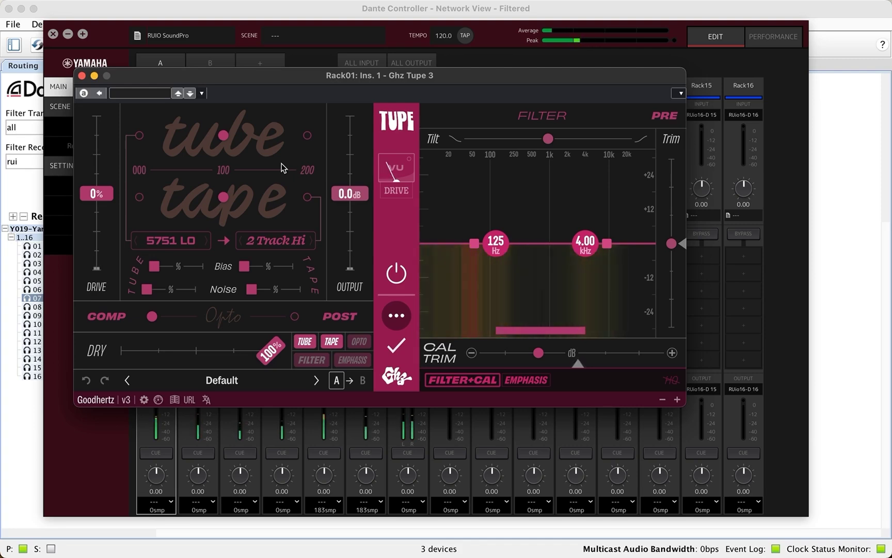
pyautogui.click(82, 76)
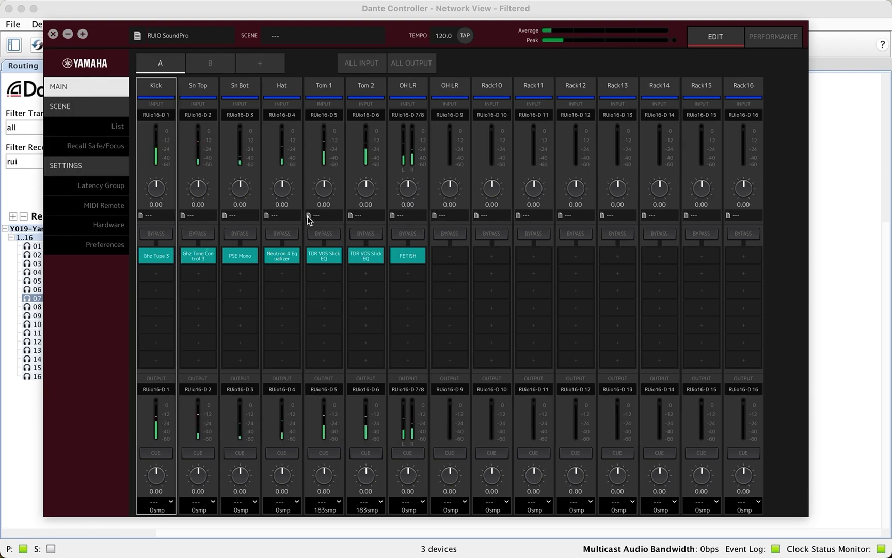
pyautogui.click(323, 258)
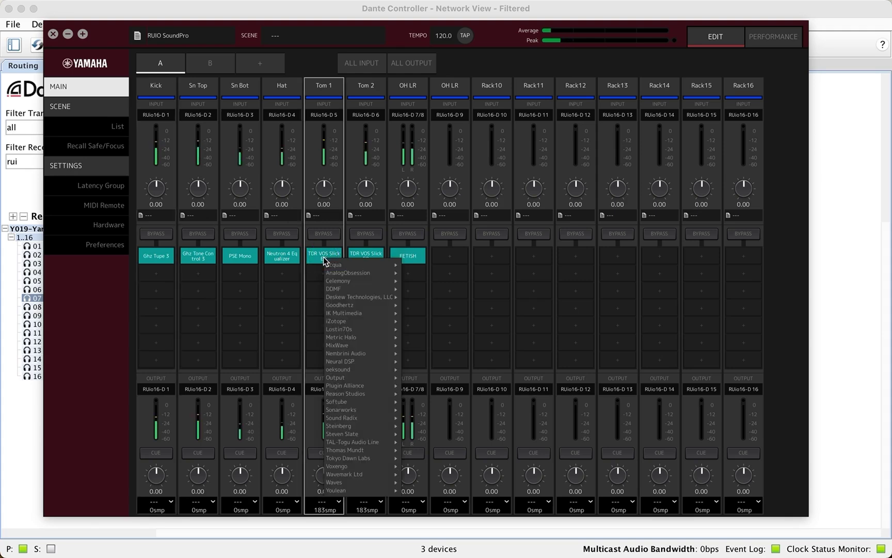
pyautogui.click(318, 257)
pyautogui.rightClick(318, 256)
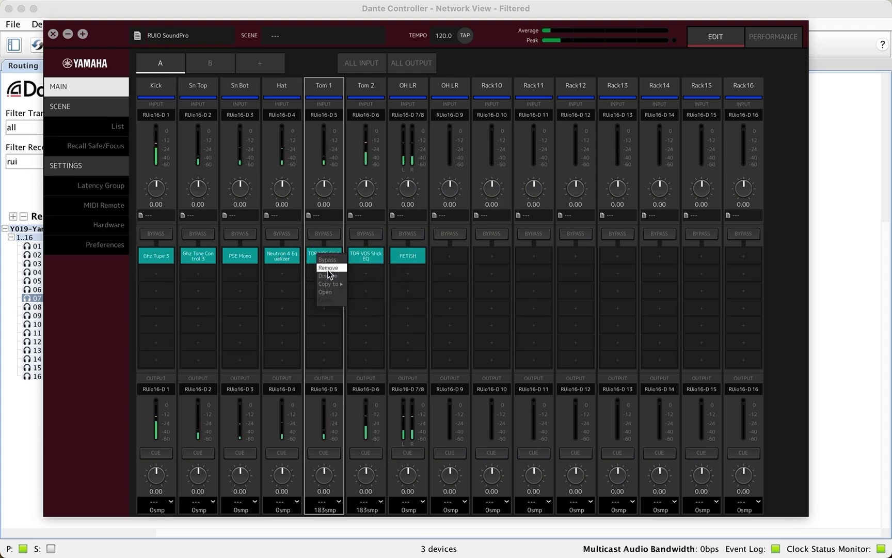
pyautogui.click(332, 290)
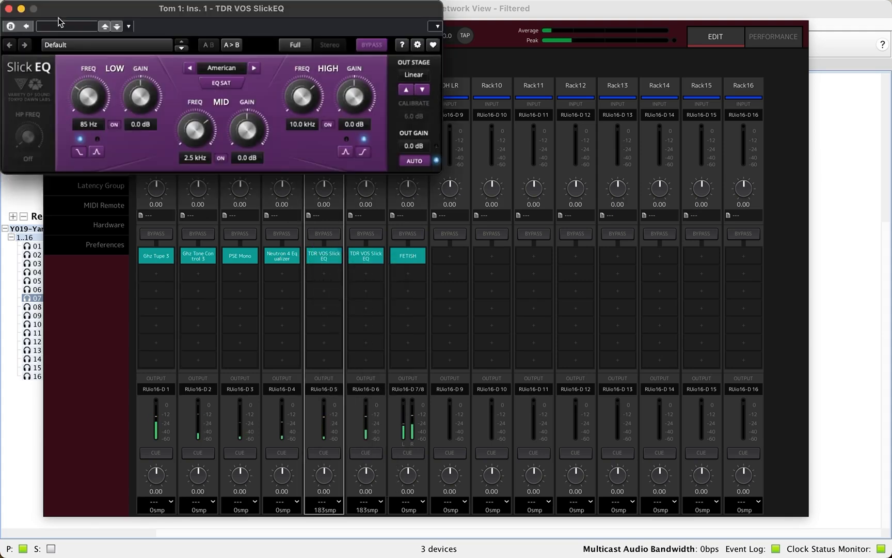
pyautogui.click(11, 9)
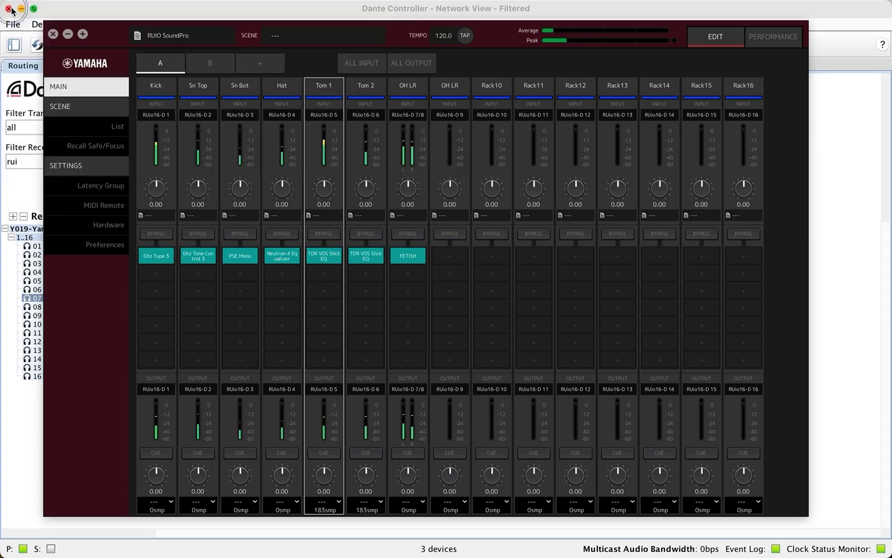
pyautogui.click(329, 513)
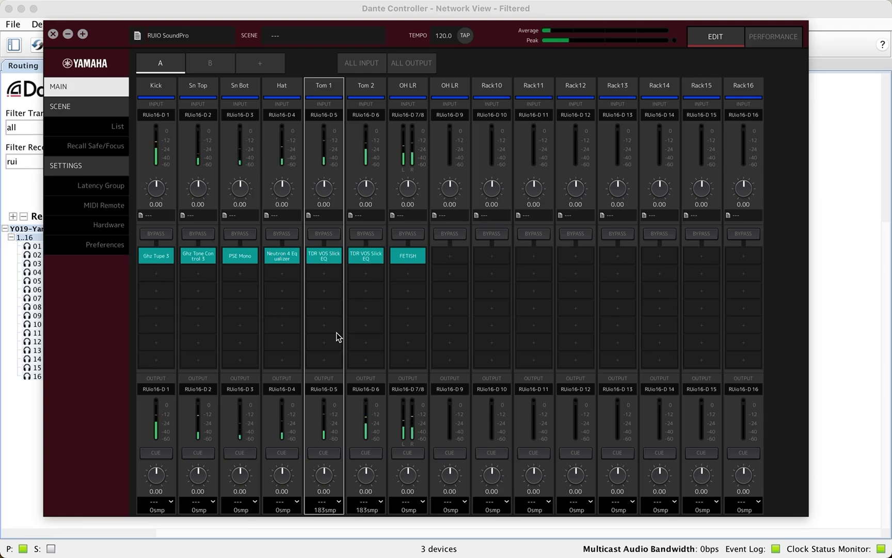
pyautogui.click(332, 274)
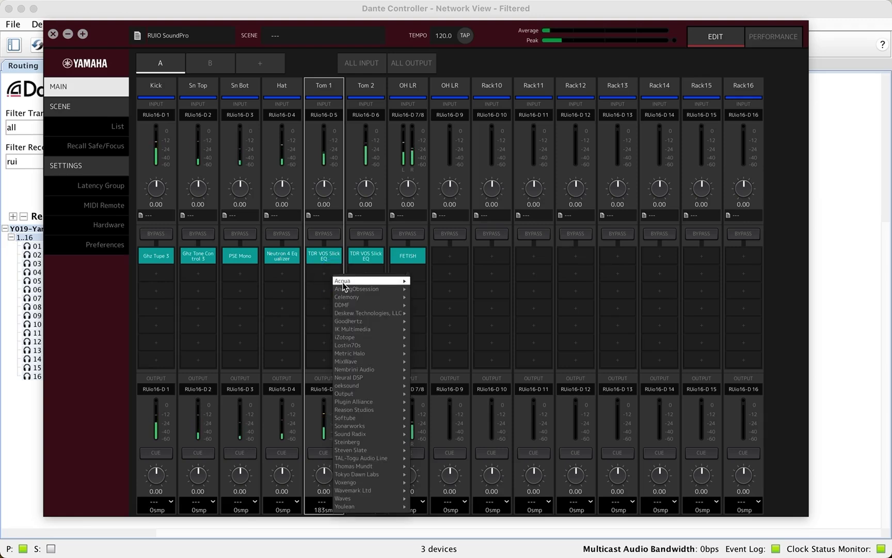
pyautogui.click(297, 340)
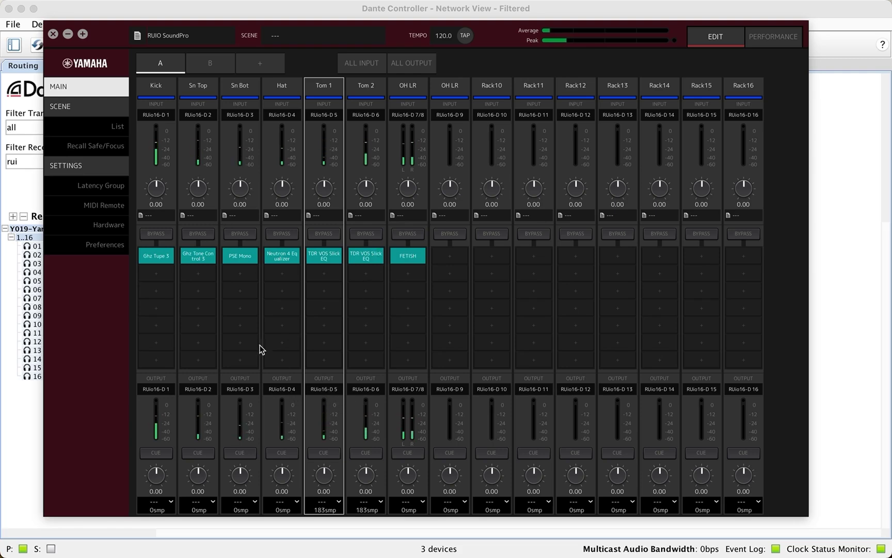
pyautogui.click(205, 10)
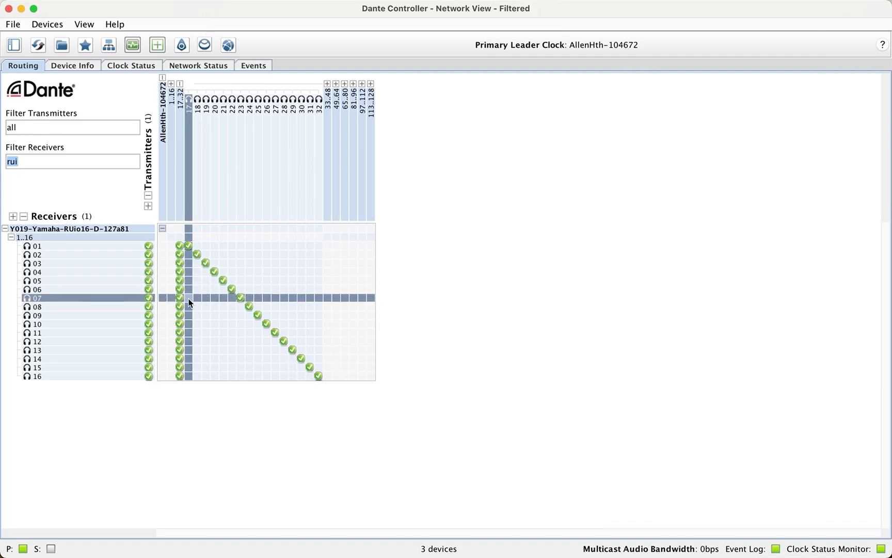
pyautogui.hotkey('ctrl', 'Up')
pyautogui.click(336, 298)
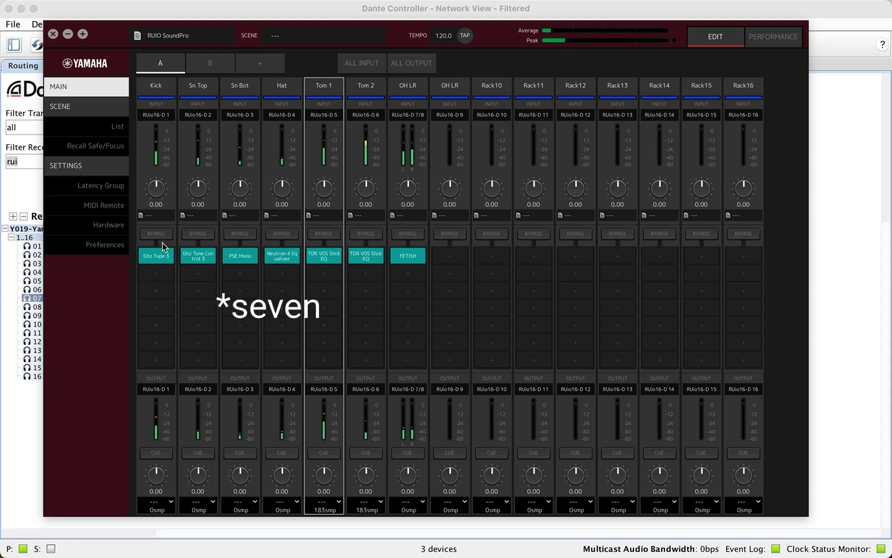
pyautogui.click(157, 275)
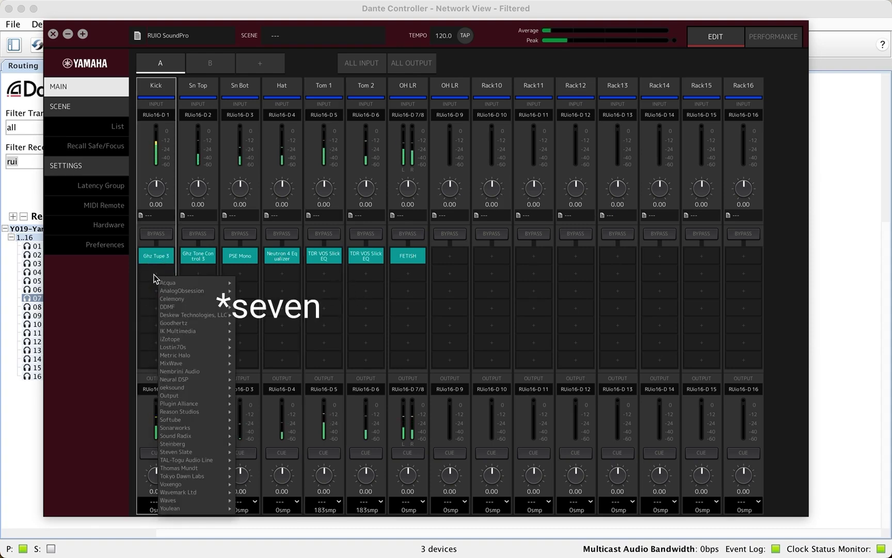
pyautogui.click(153, 274)
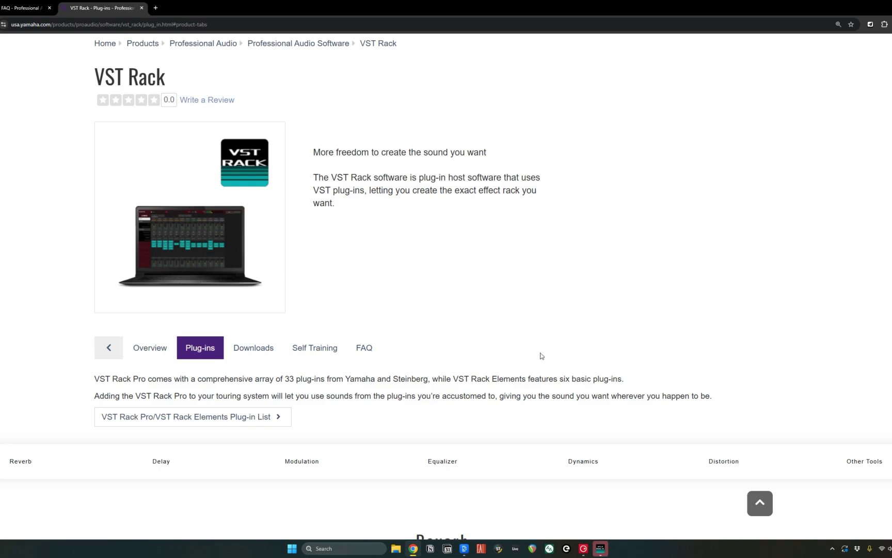
# - Scroll down the VST Rack plug-ins page to the Maximizer heading
pyautogui.scroll(-3, 723, 346)
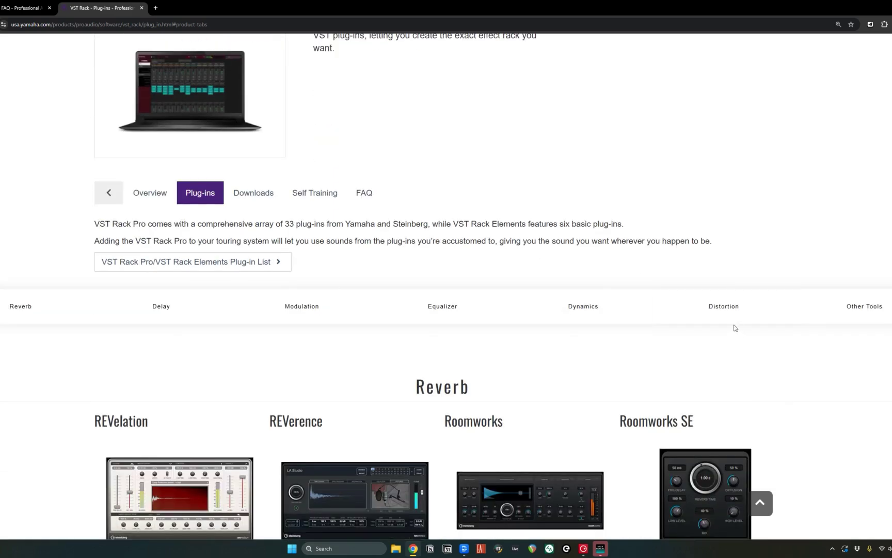
pyautogui.scroll(-8, 735, 328)
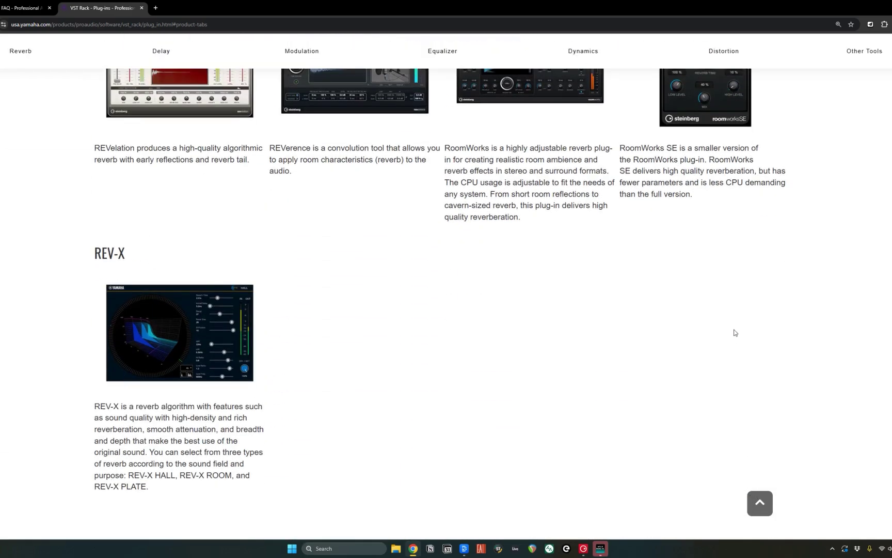
pyautogui.scroll(-10, 735, 333)
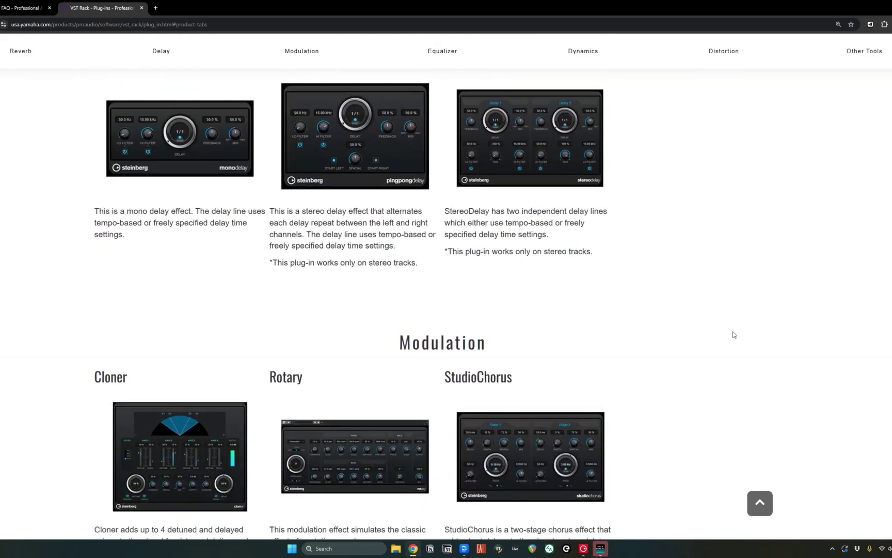
pyautogui.scroll(-9, 734, 334)
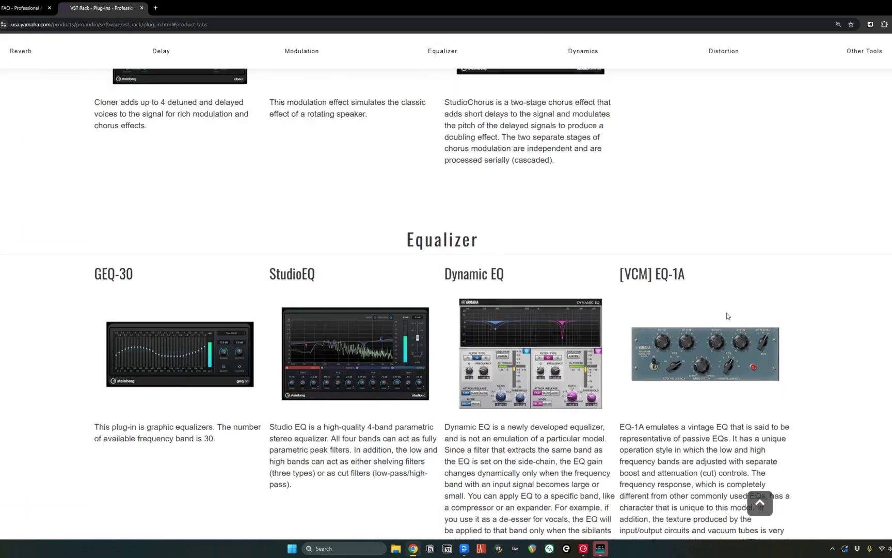
pyautogui.scroll(-3, 728, 316)
pyautogui.scroll(-1, 648, 331)
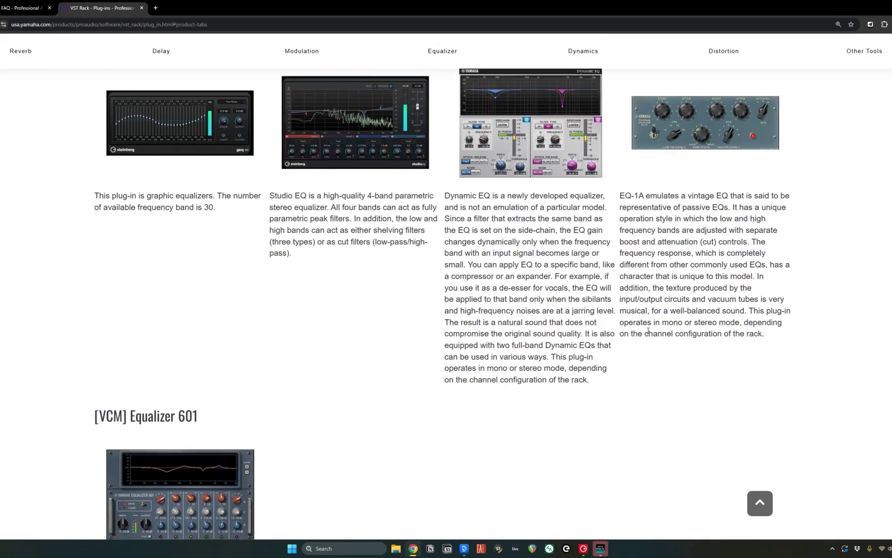
pyautogui.scroll(3, 648, 330)
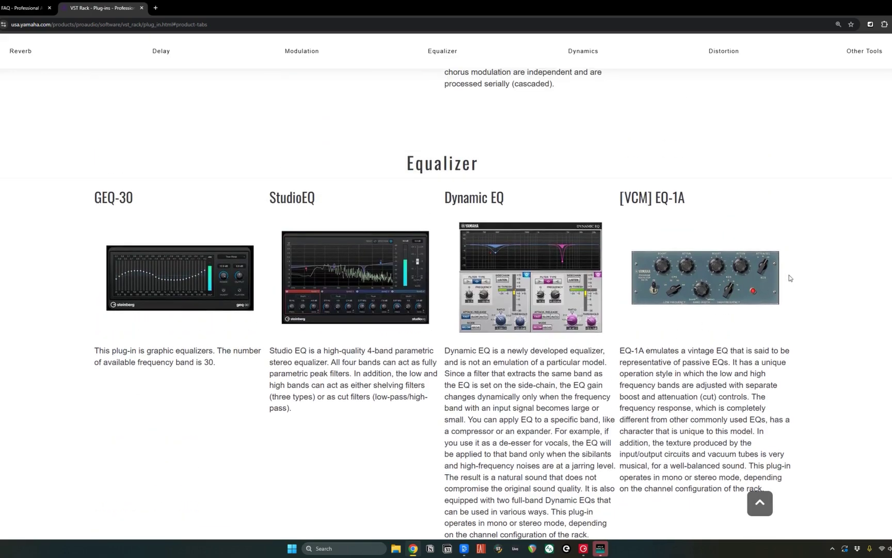
pyautogui.scroll(-8, 591, 321)
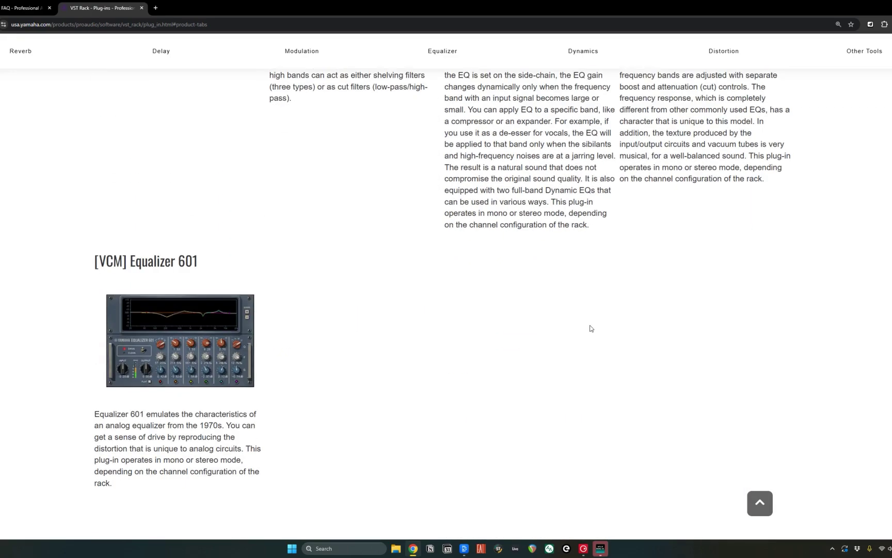
pyautogui.scroll(-5, 813, 293)
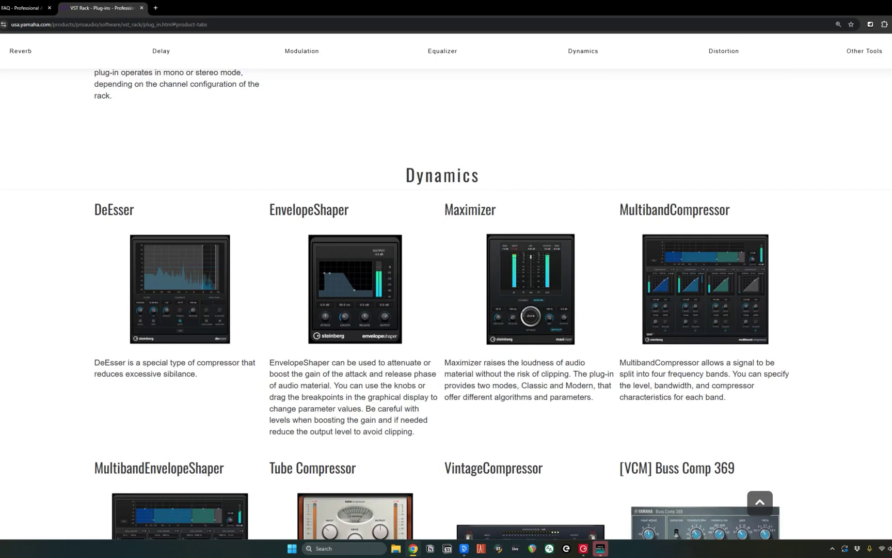
pyautogui.moveTo(459, 209); pyautogui.dragTo(489, 209)
pyautogui.click(599, 214)
# - Continue scrolling down the plug-in list to the SuperVision entry
pyautogui.scroll(-4, 759, 308)
pyautogui.scroll(-2, 364, 335)
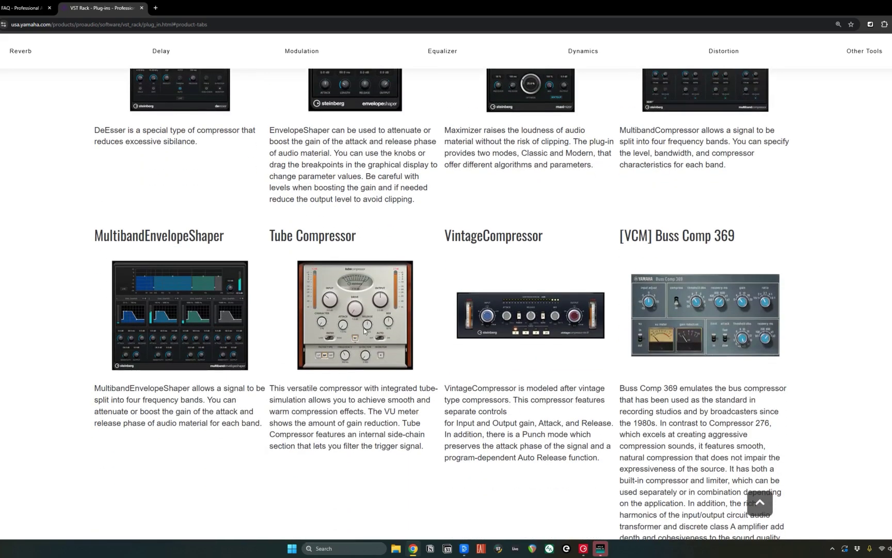
pyautogui.scroll(-2, 707, 339)
pyautogui.scroll(-1, 717, 336)
pyautogui.scroll(1, 704, 211)
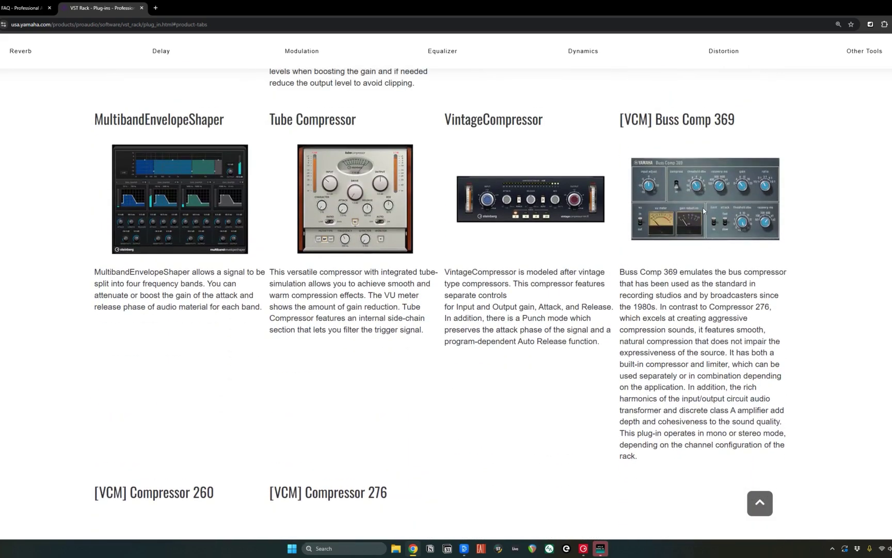
pyautogui.scroll(-2, 759, 211)
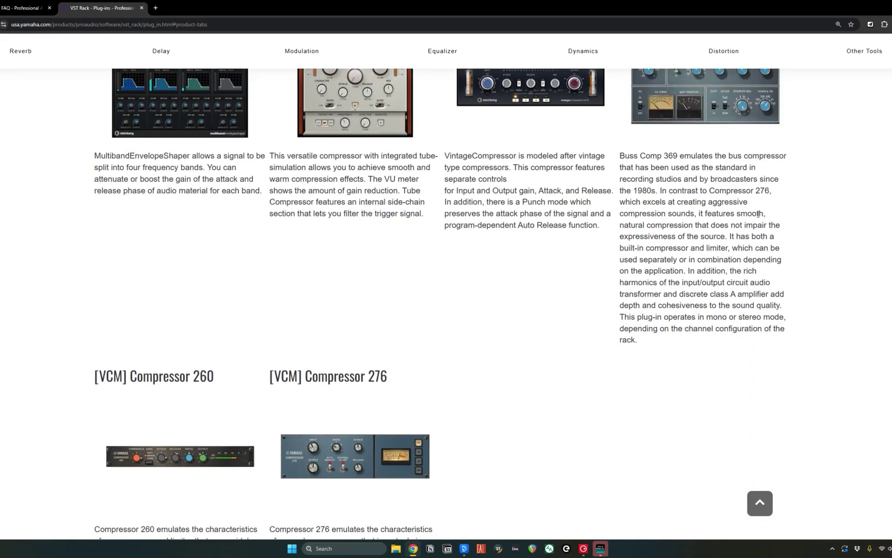
pyautogui.scroll(-9, 754, 219)
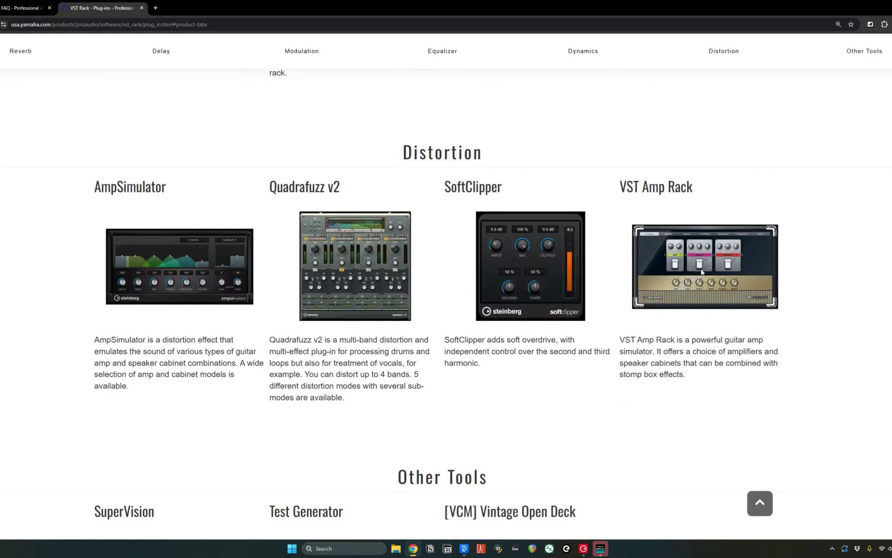
pyautogui.scroll(-4, 755, 386)
pyautogui.scroll(1, 750, 377)
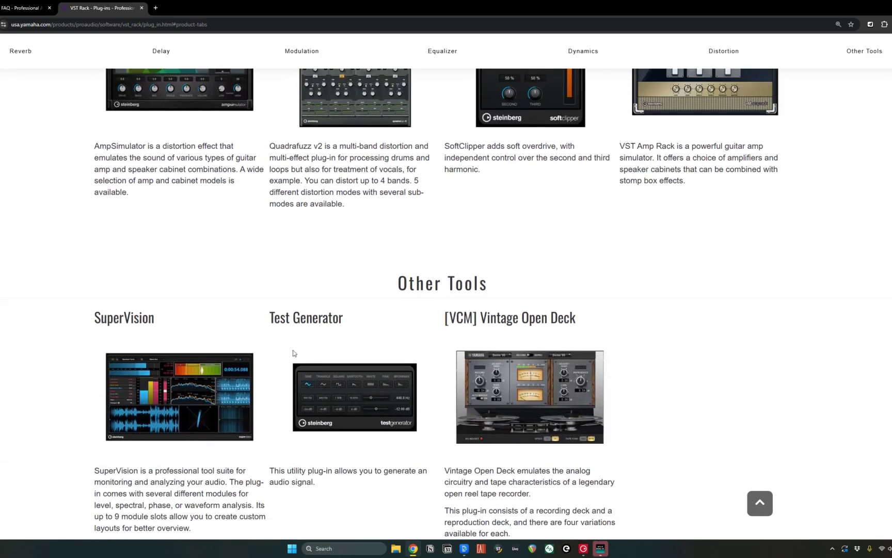
pyautogui.doubleClick(118, 318)
pyautogui.click(326, 295)
# - Scroll back up to the Reverb section listing REVelation, REVerence, Roomworks and REV-X
pyautogui.scroll(-2, 325, 333)
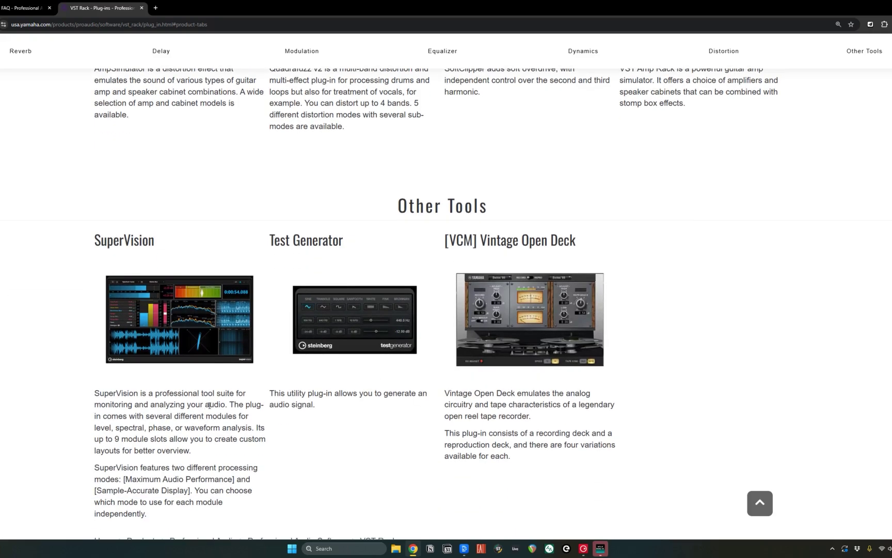
pyautogui.scroll(-2, 472, 405)
pyautogui.scroll(1, 459, 423)
pyautogui.scroll(1, 459, 423)
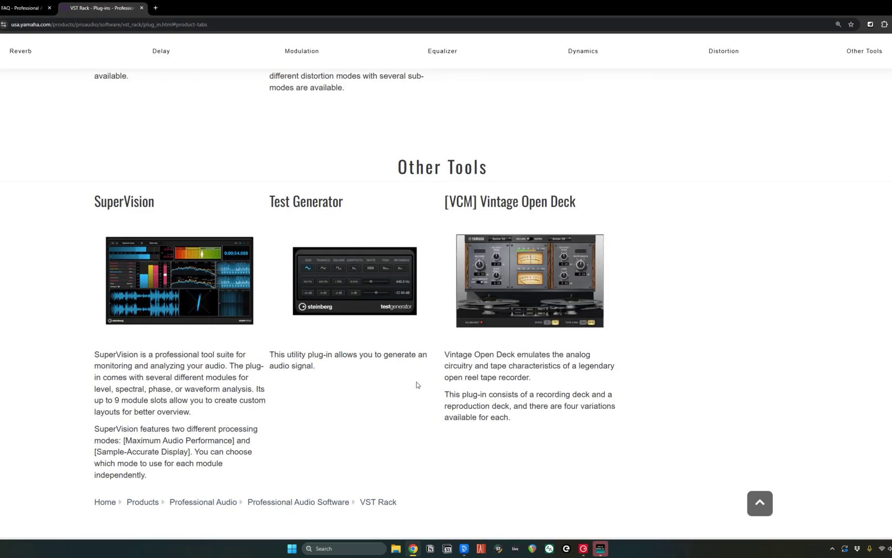
pyautogui.scroll(14, 424, 393)
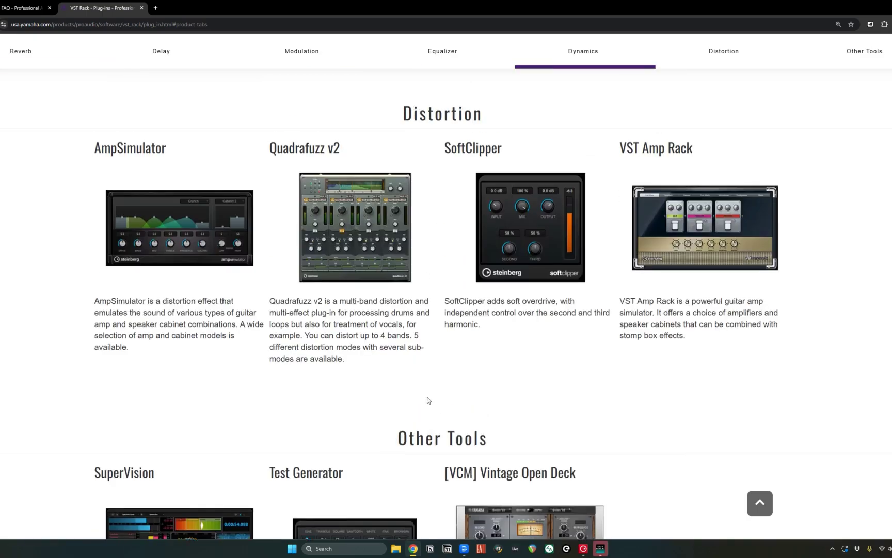
pyautogui.scroll(12, 425, 403)
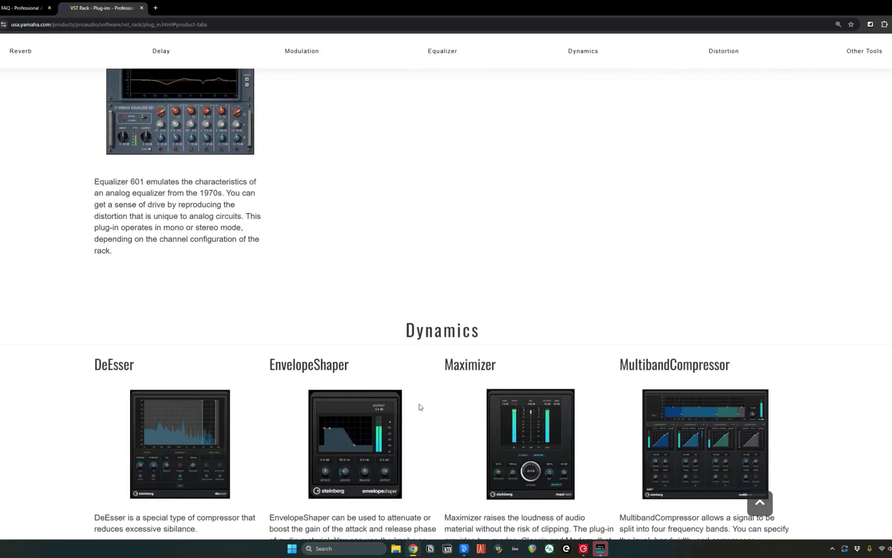
pyautogui.scroll(12, 419, 407)
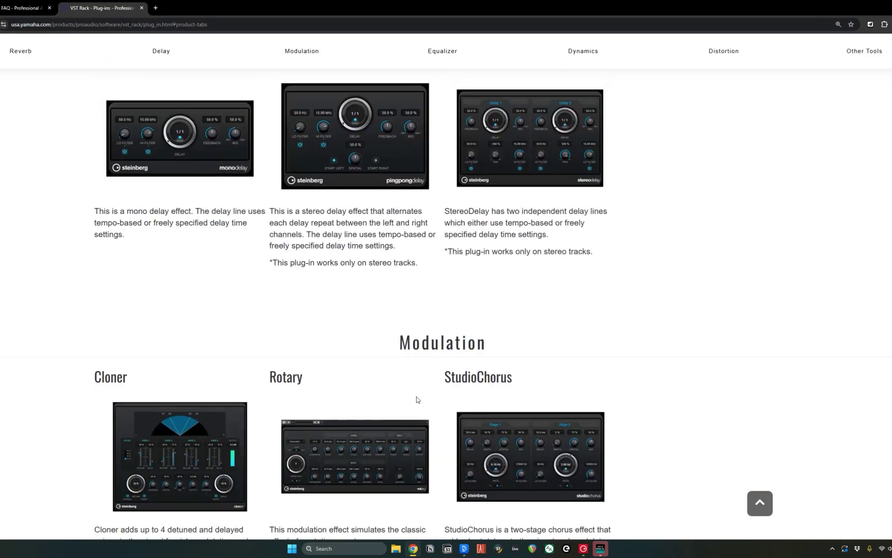
pyautogui.scroll(12, 416, 400)
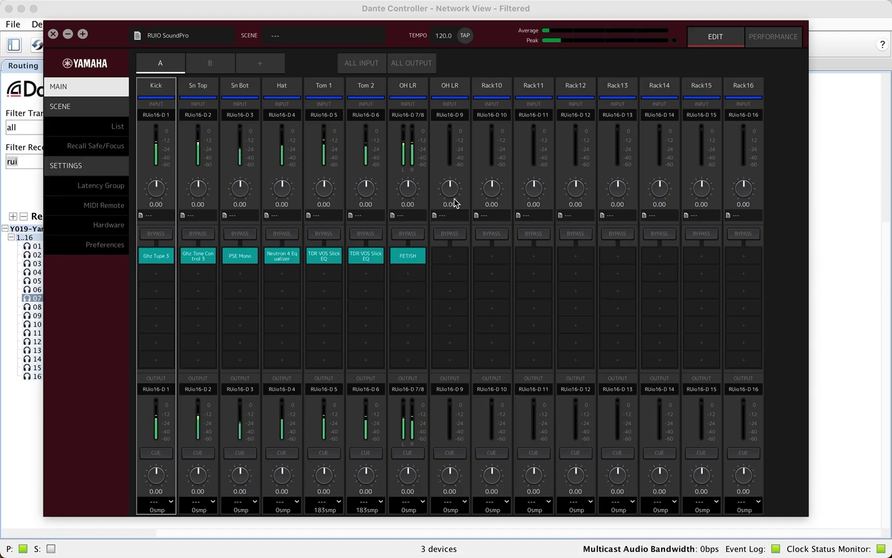
# - Restore the minimized QLab Main Cue List window
pyautogui.hotkey('ctrl', 'Up')
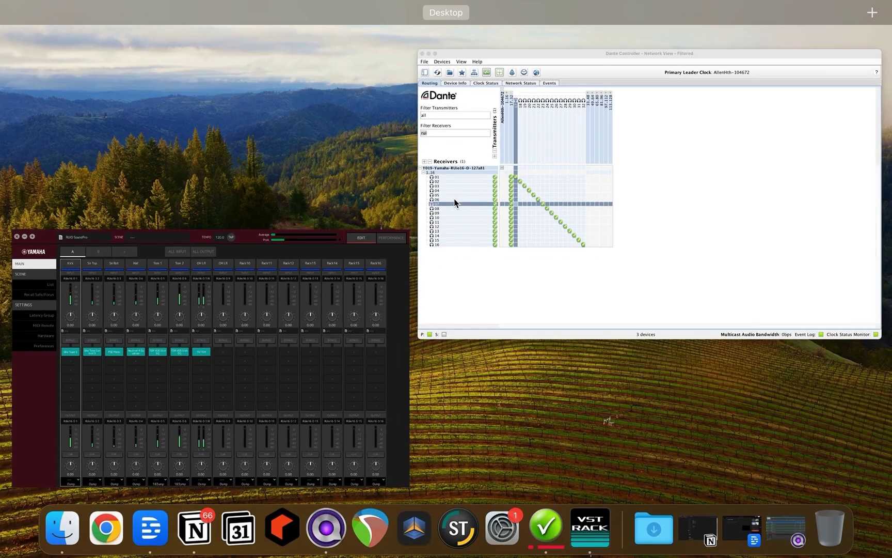
pyautogui.click(789, 192)
pyautogui.click(787, 534)
# - Toggle the selection between the Presenter A group and its VO cue
pyautogui.press('Down')
pyautogui.press('Up')
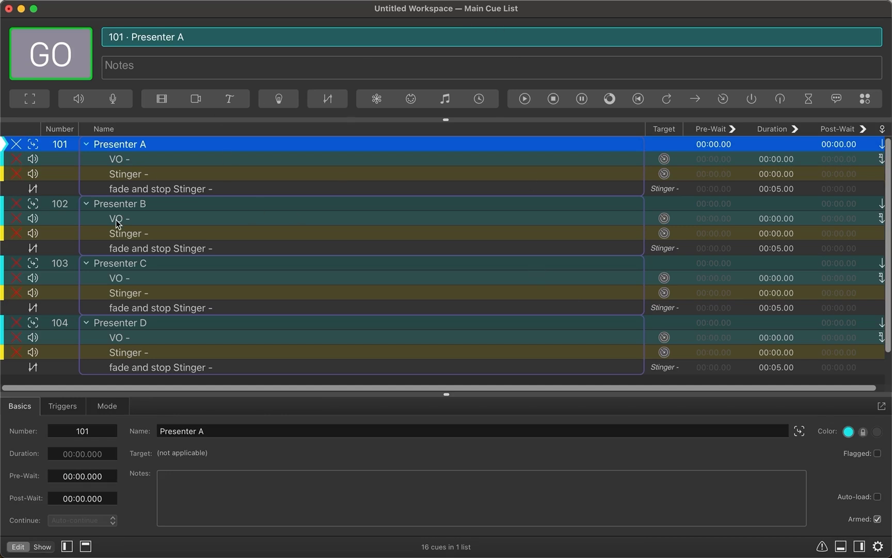
pyautogui.press('Down')
pyautogui.press('Up')
pyautogui.press('Down')
pyautogui.press('Up')
# - Step through Presenter A's VO, Stinger and fade-and-stop Stinger cues to view their outputs
pyautogui.click(130, 159)
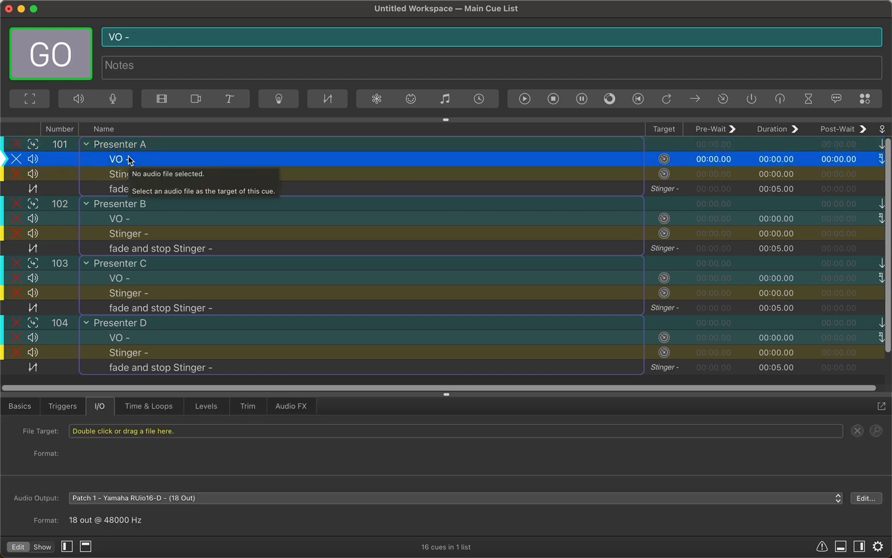
pyautogui.press('Down')
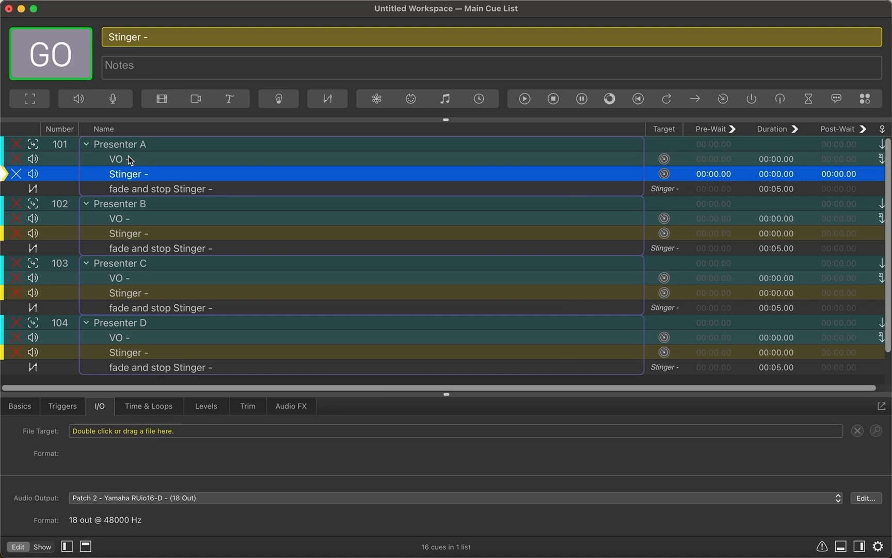
pyautogui.press('Down')
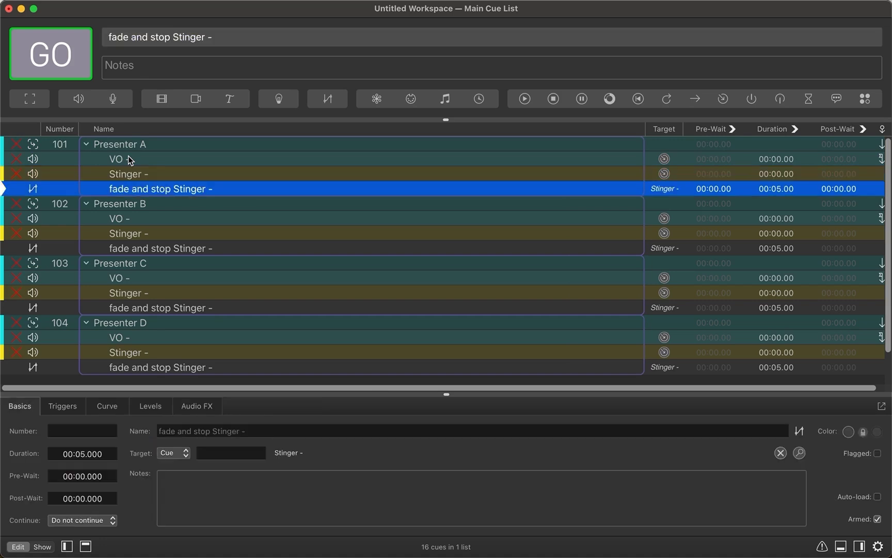
pyautogui.press('Down')
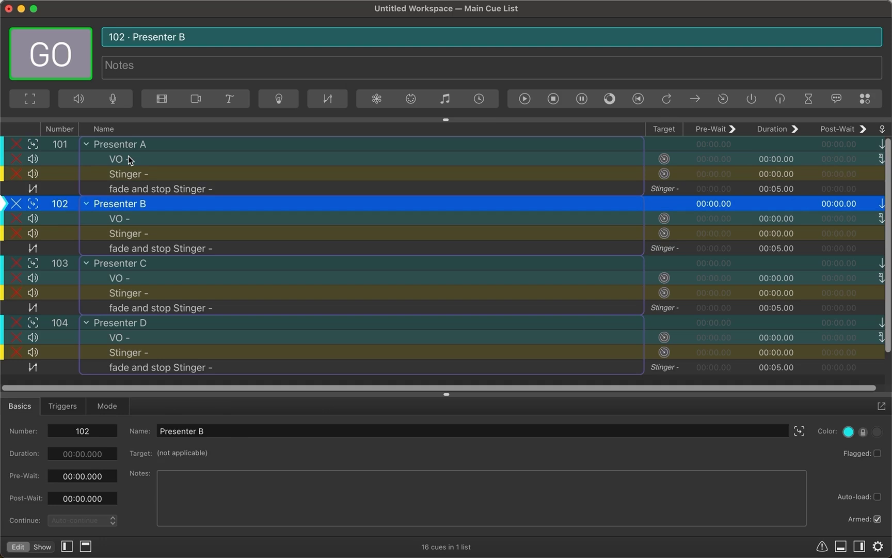
pyautogui.press('Up')
pyautogui.press('Up')
pyautogui.press('Up')
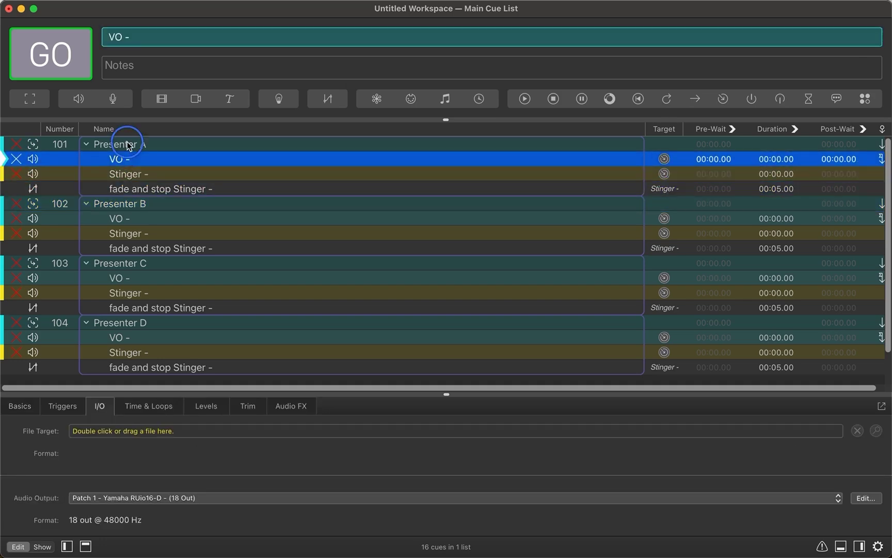
pyautogui.click(128, 144)
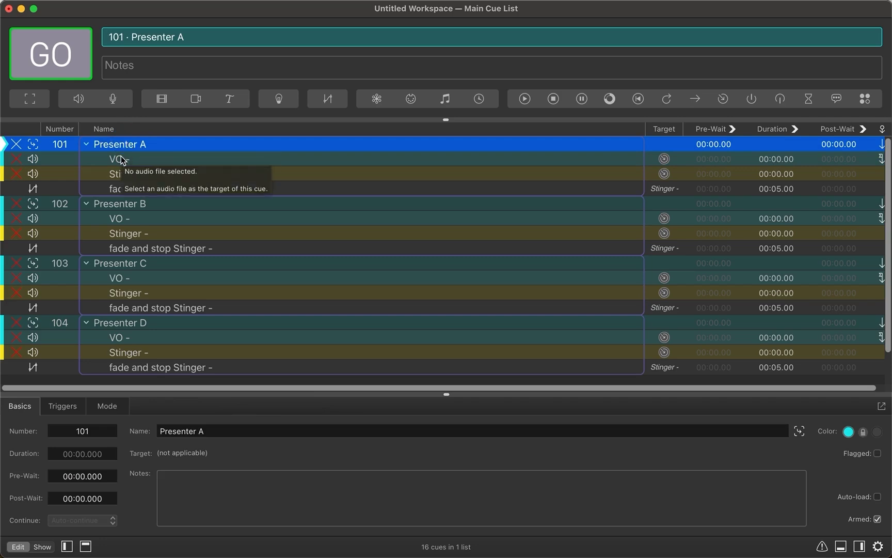
# - Switch between the VO and Stinger cues to compare Patch 1 against Patch 2
pyautogui.click(120, 160)
pyautogui.press('Down')
pyautogui.press('Up')
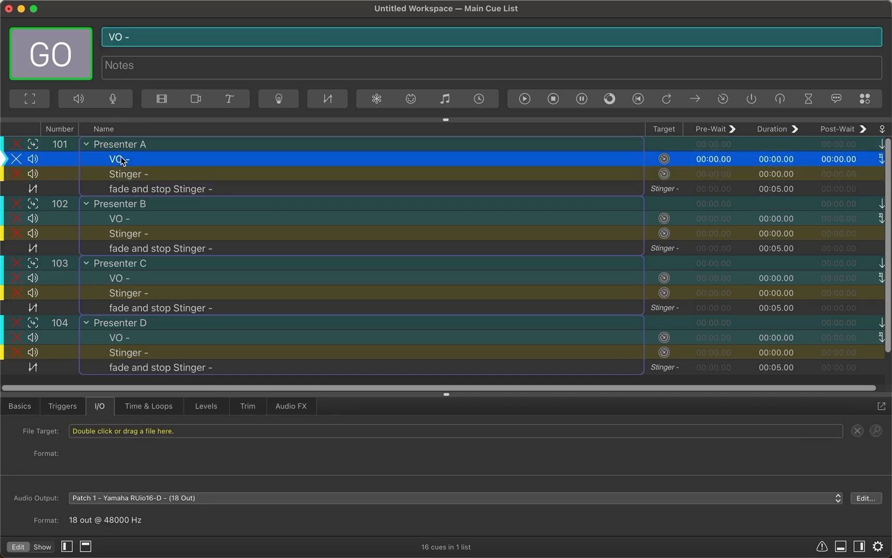
pyautogui.press('Down')
pyautogui.press('Up')
pyautogui.press('Down')
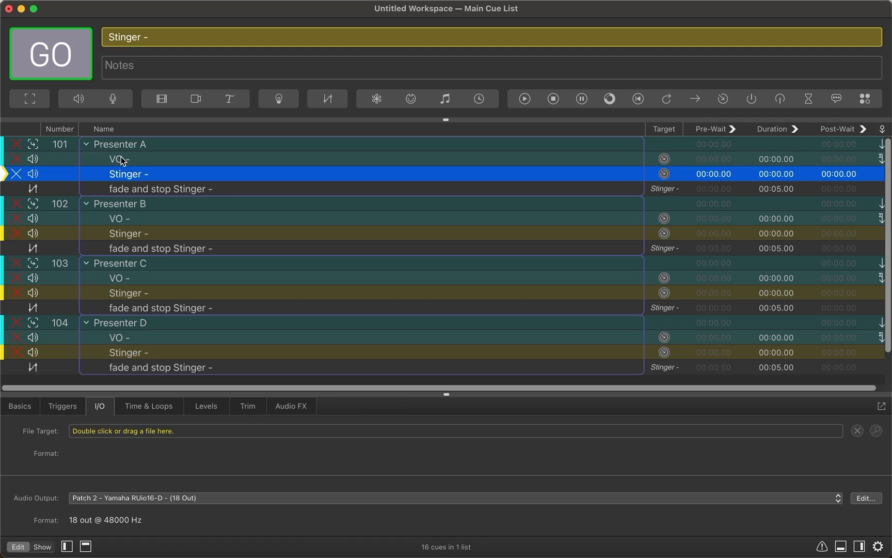
pyautogui.press('Up')
pyautogui.press('Down')
pyautogui.press('Up')
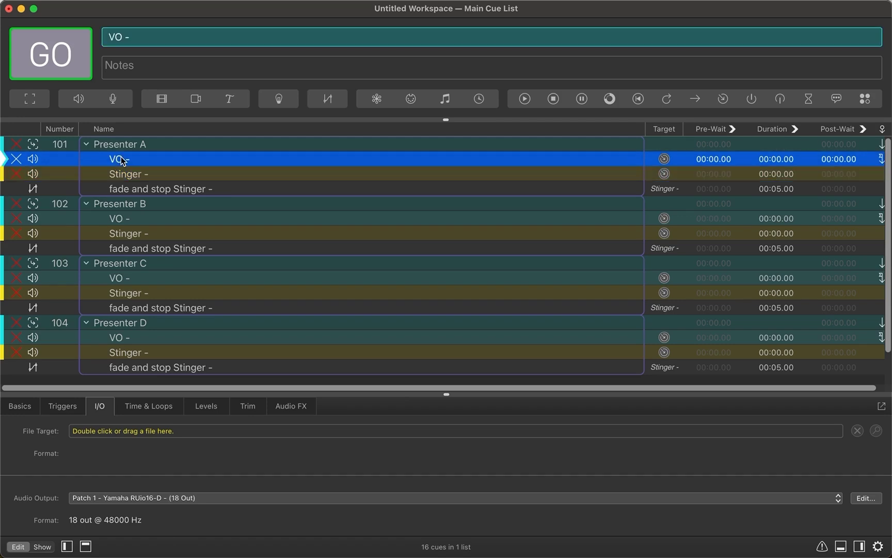
# - Inspect the Audio Output patch lists for VO and Stinger, leaving Patch 1 and Patch 2 unchanged
pyautogui.click(120, 502)
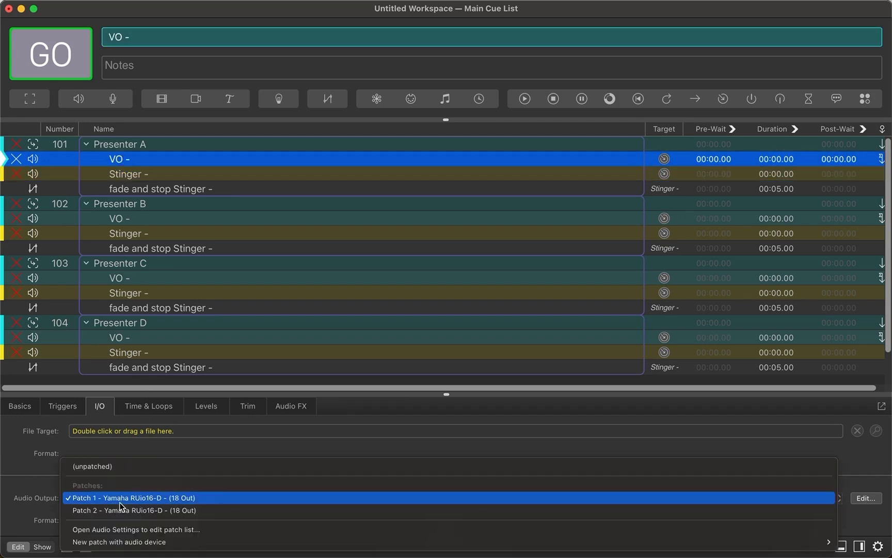
pyautogui.click(37, 475)
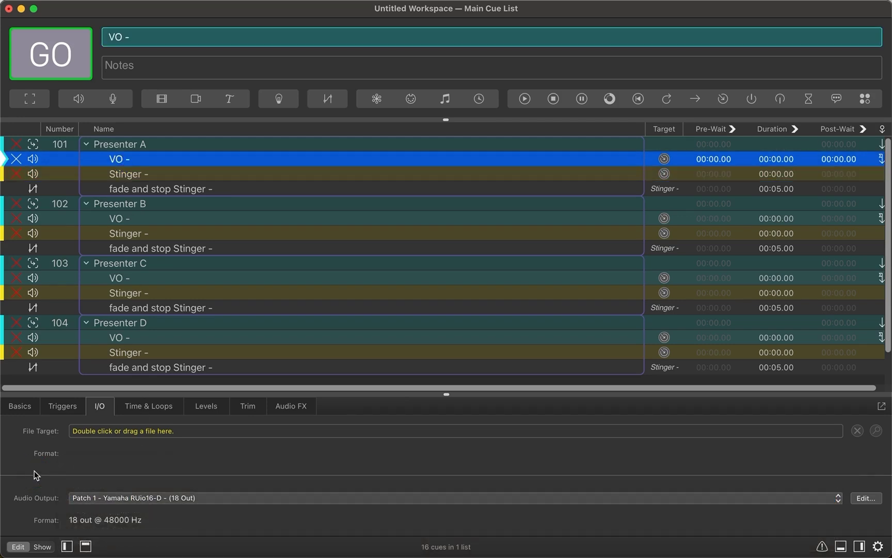
pyautogui.click(150, 178)
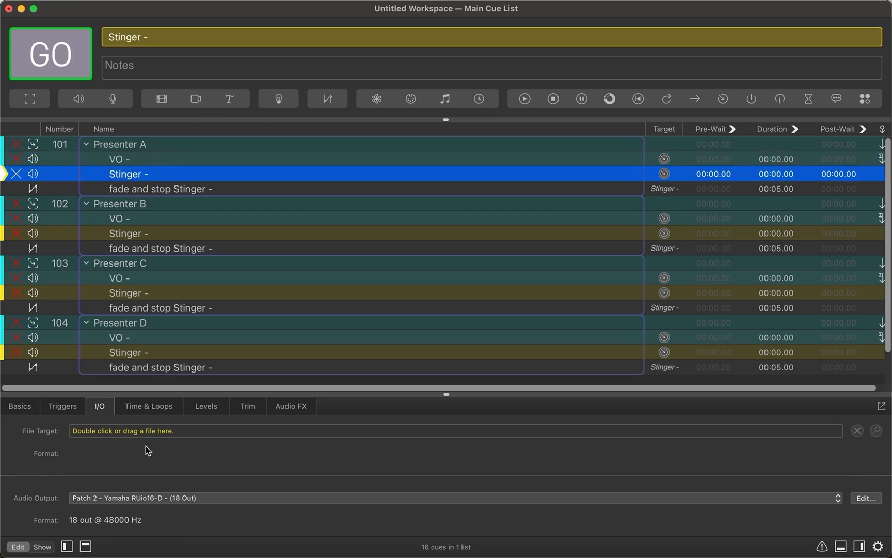
pyautogui.click(145, 500)
pyautogui.click(36, 467)
pyautogui.press('Up')
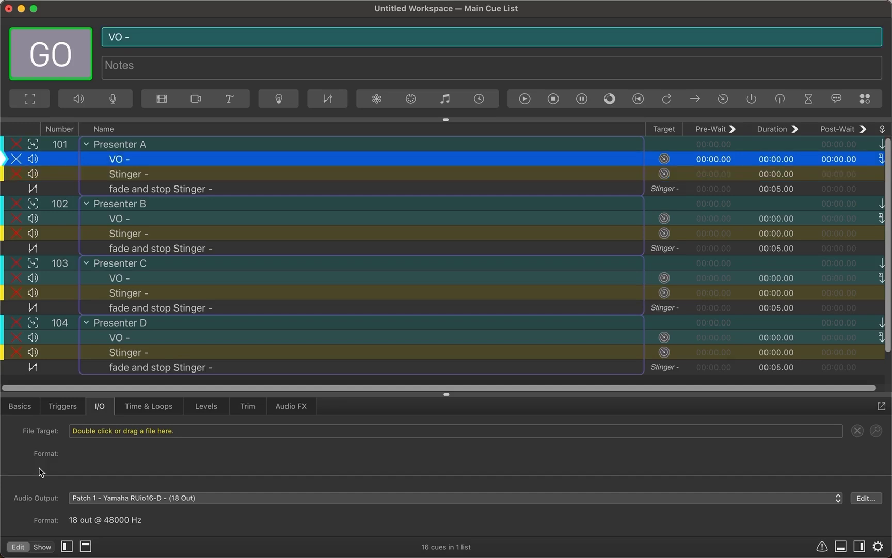
pyautogui.press('Up')
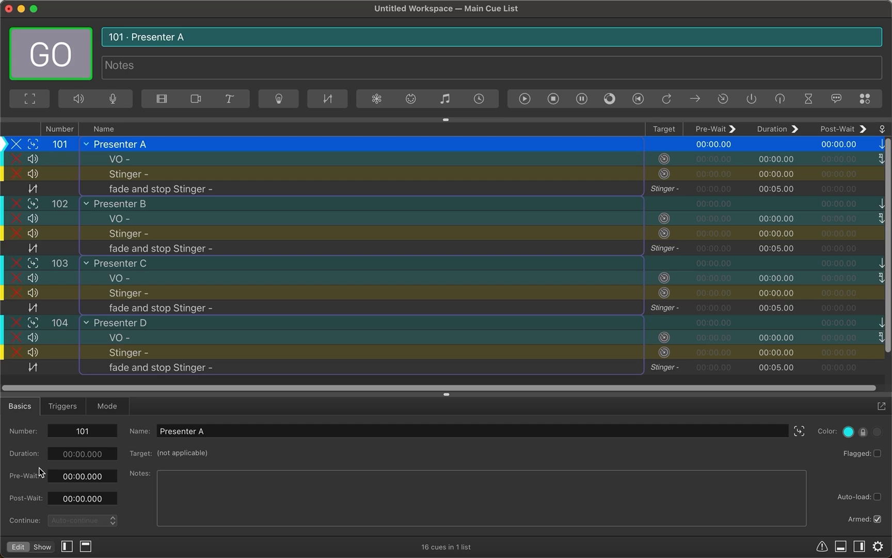
pyautogui.press('Down')
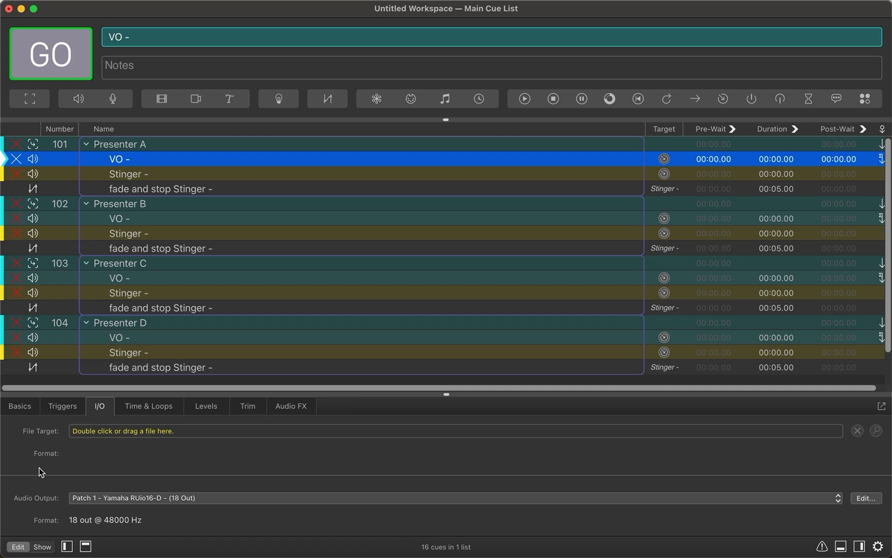
pyautogui.press('Up')
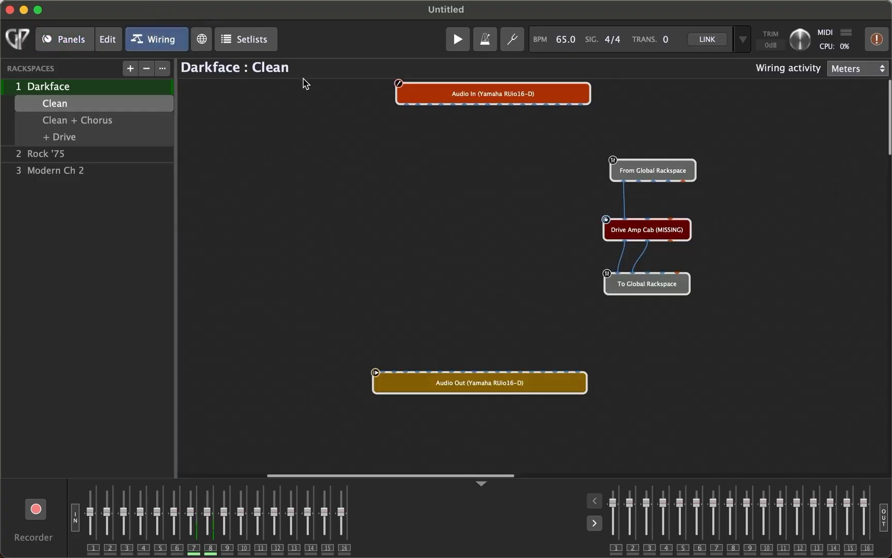
# - Review the Global Rackspace wiring from RUio16-D input to output, then show its Panels view
pyautogui.click(202, 40)
pyautogui.scroll(3, 492, 243)
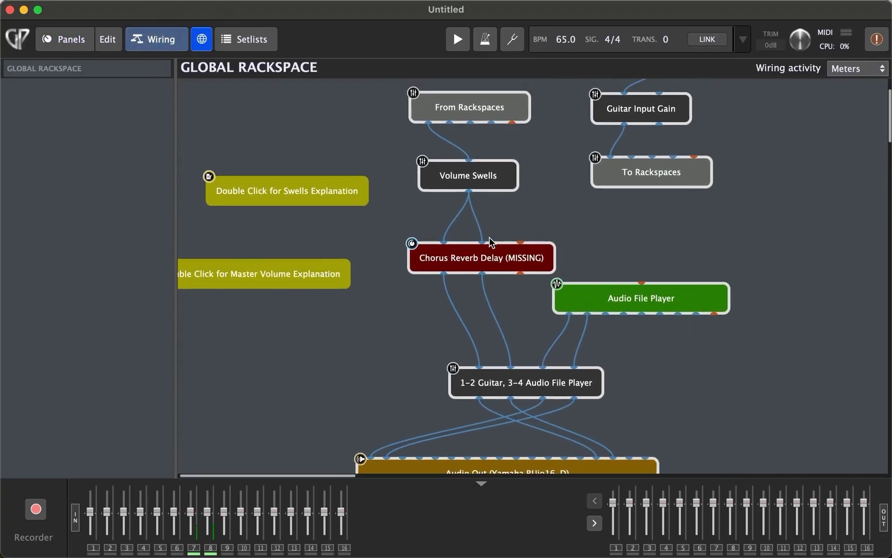
pyautogui.scroll(2, 479, 212)
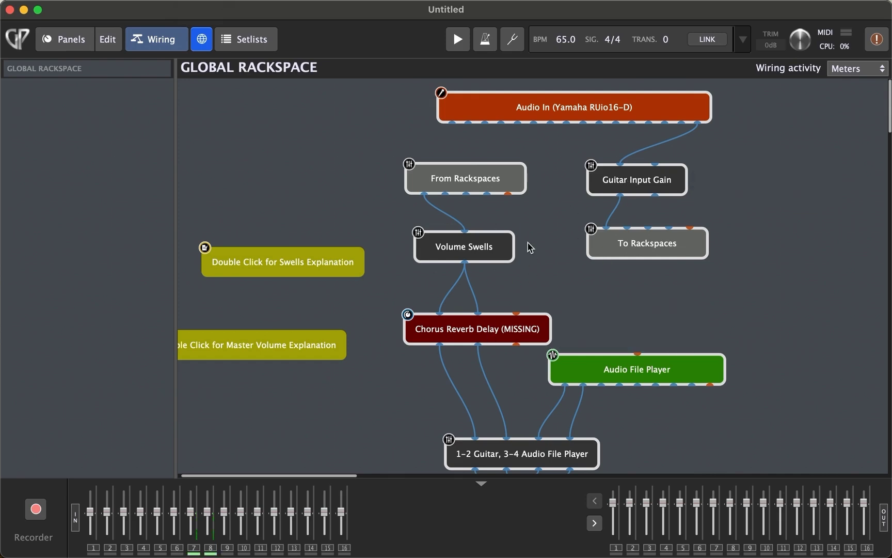
pyautogui.scroll(-2, 530, 246)
pyautogui.hscroll(1, 531, 247)
pyautogui.scroll(-5, 386, 233)
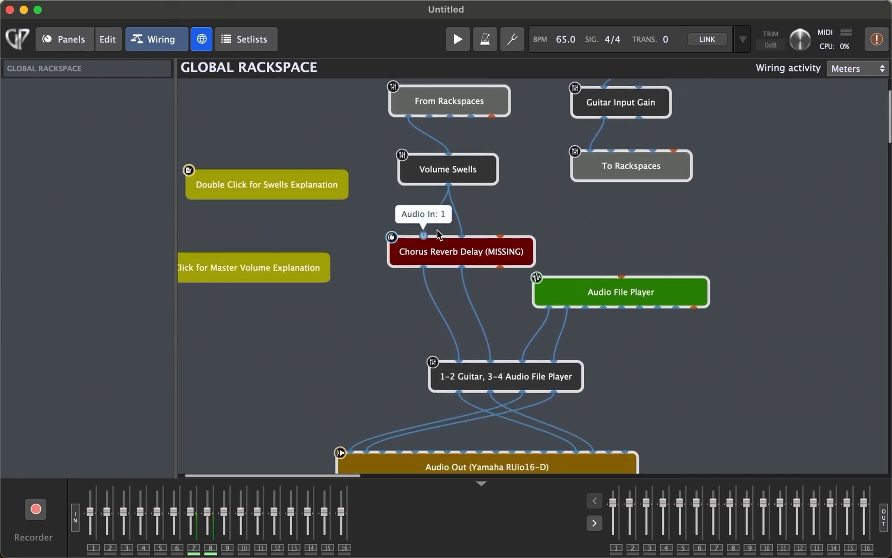
pyautogui.scroll(-1, 638, 303)
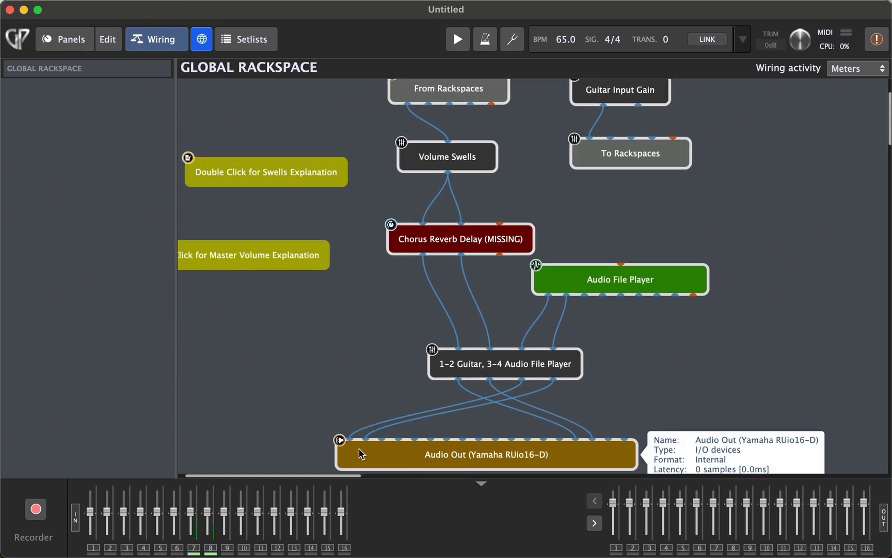
pyautogui.scroll(-2, 360, 452)
pyautogui.hscroll(-1, 360, 452)
pyautogui.scroll(-1, 360, 453)
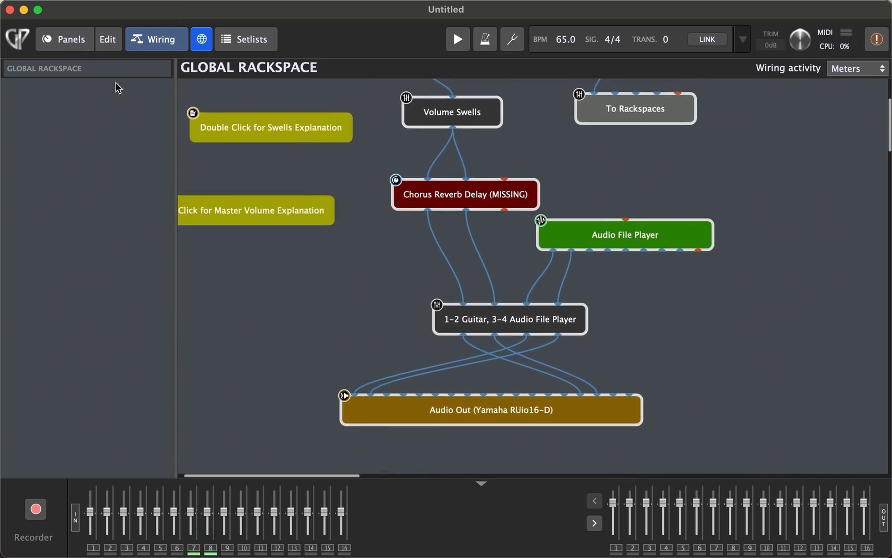
pyautogui.click(88, 45)
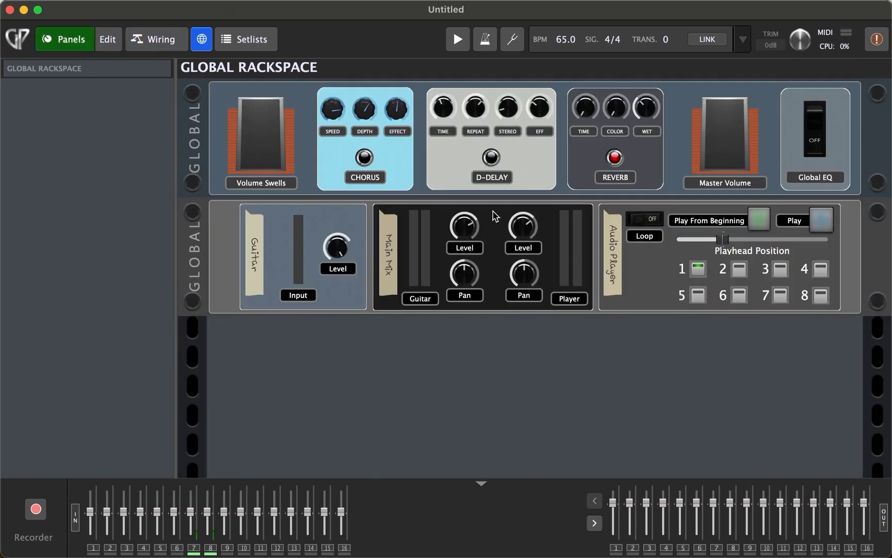
# - Play the Audio Player from the beginning and bring the Yamaha VST Rack mixer forward
pyautogui.click(760, 223)
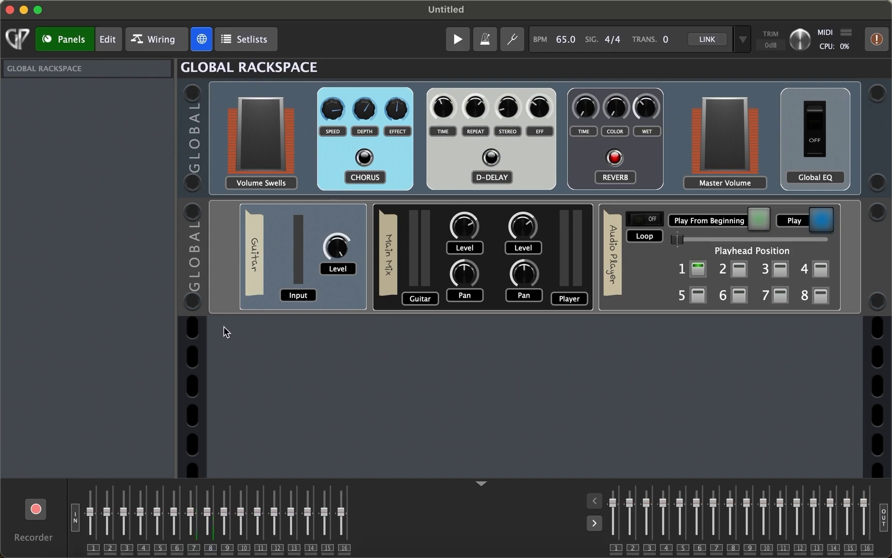
pyautogui.hotkey('ctrl', 'Up')
pyautogui.click(633, 202)
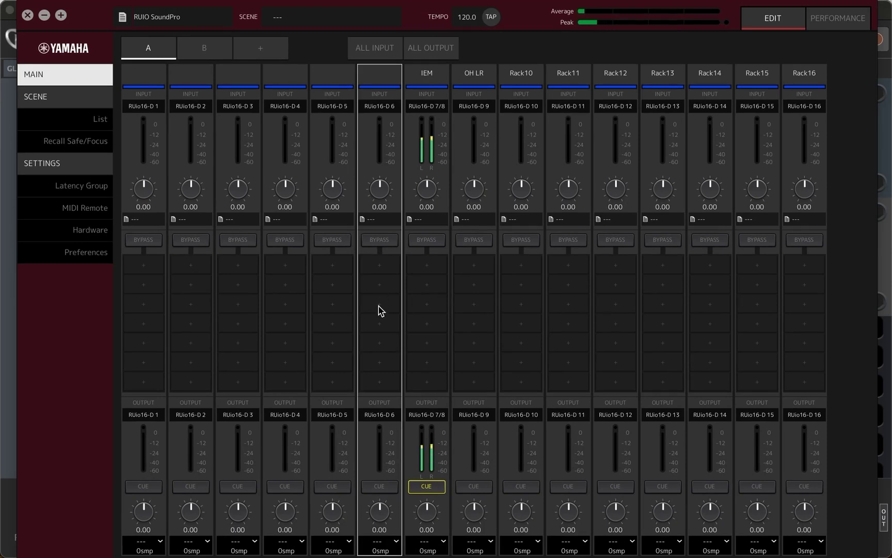
# - In Dante Controller, route RUio16-D transmit 07 and 08 to 07/08-IEM Mix In, then return to the mixer
pyautogui.hotkey('ctrl', 'Up')
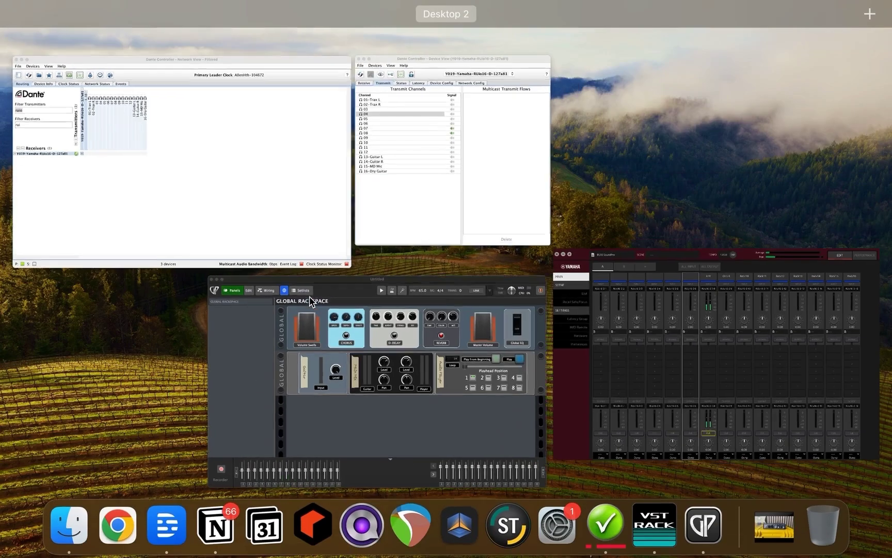
pyautogui.click(246, 178)
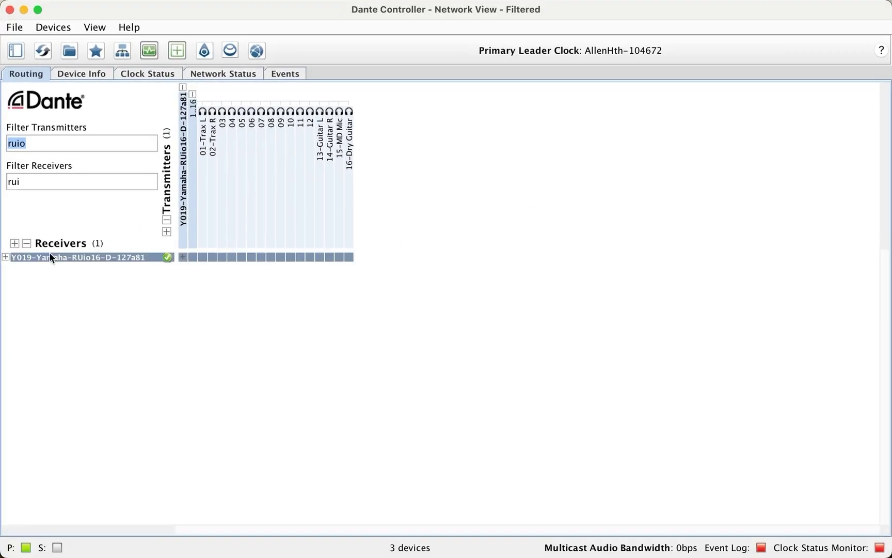
pyautogui.click(6, 258)
pyautogui.click(13, 267)
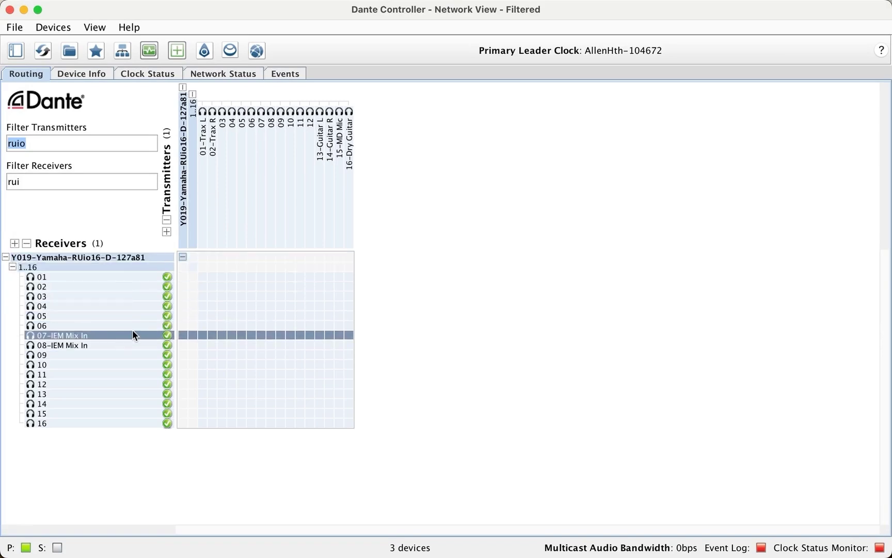
pyautogui.click(260, 337)
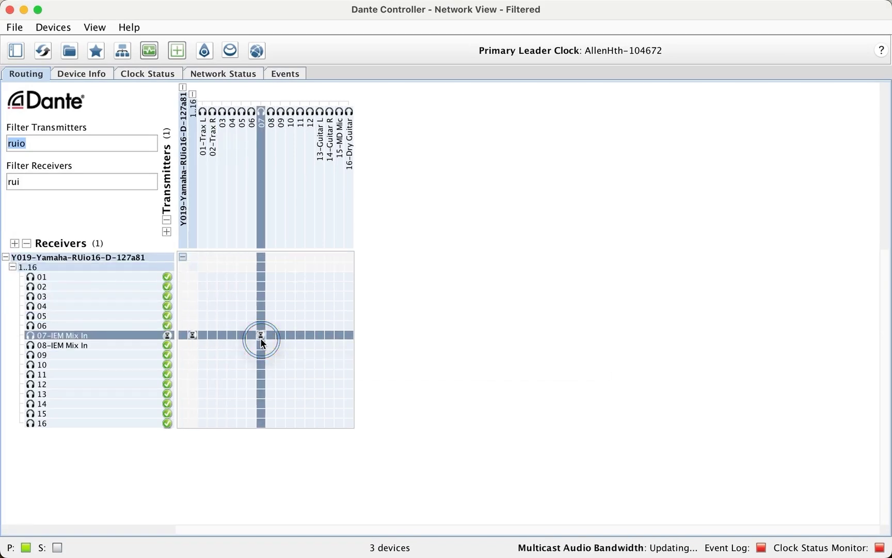
pyautogui.click(270, 343)
pyautogui.hotkey('ctrl', 'Up')
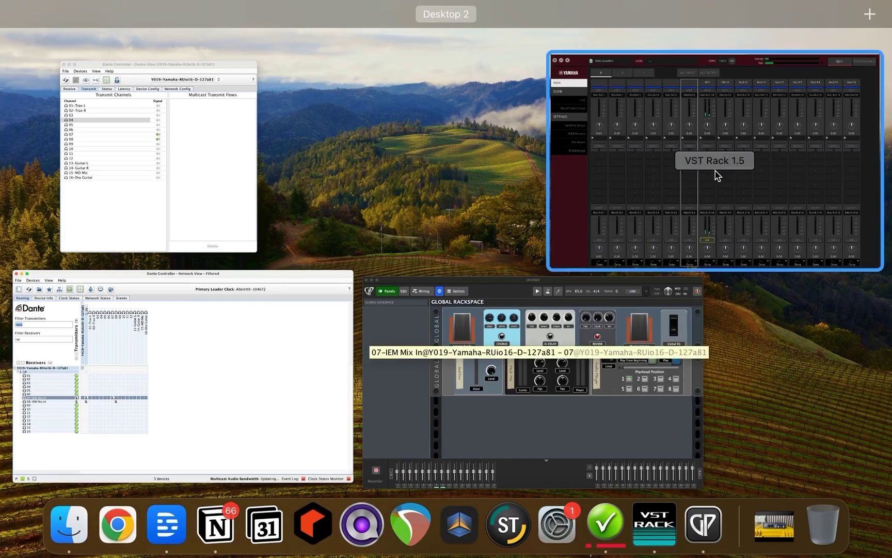
pyautogui.click(735, 171)
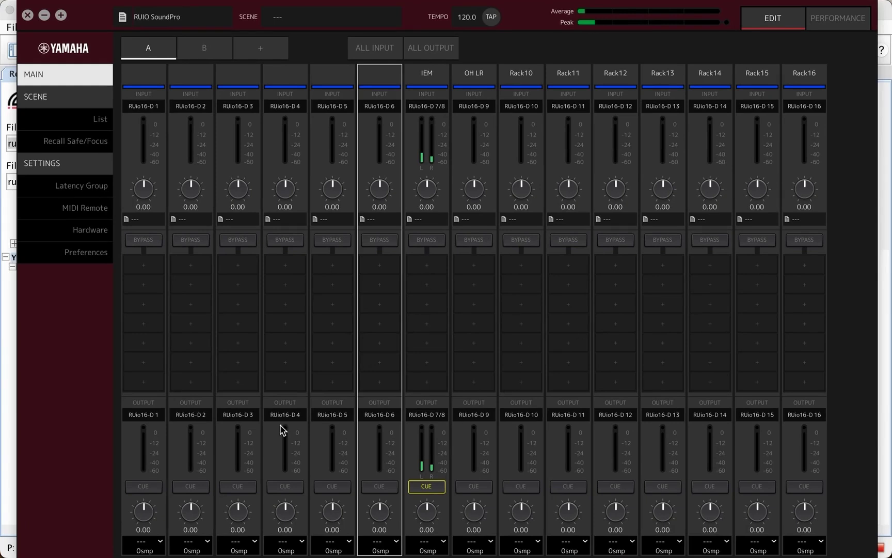
# - Switch back and forth between the Yamaha mixer and Gig Performer, ending on Gig Performer
pyautogui.hotkey('ctrl', 'Up')
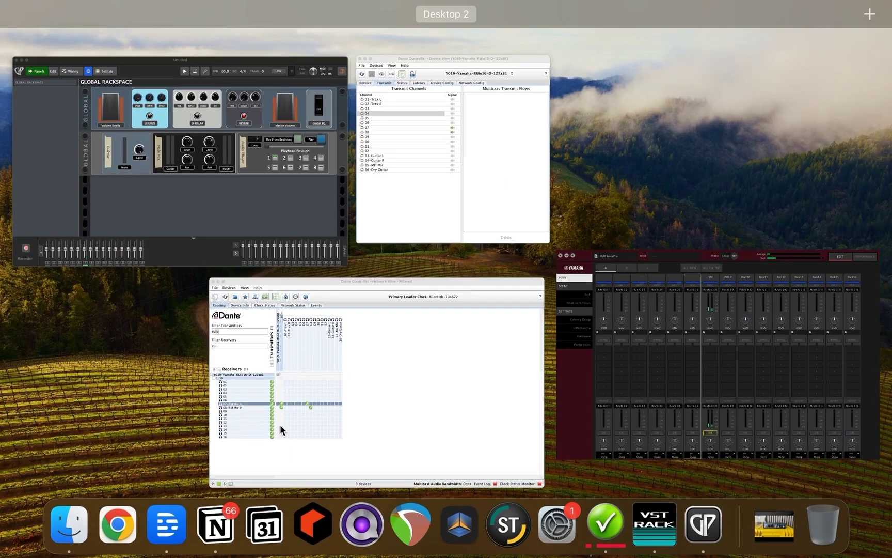
pyautogui.click(217, 156)
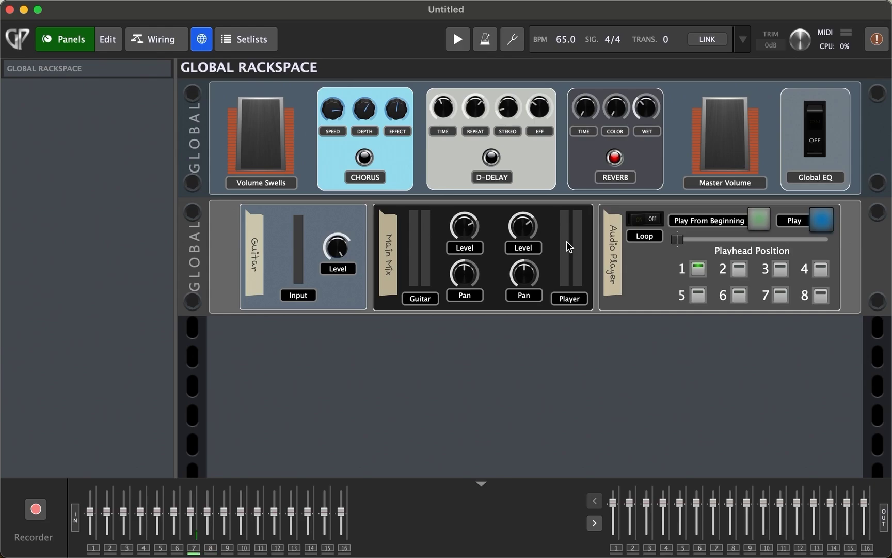
pyautogui.hotkey('ctrl', 'Up')
pyautogui.click(661, 159)
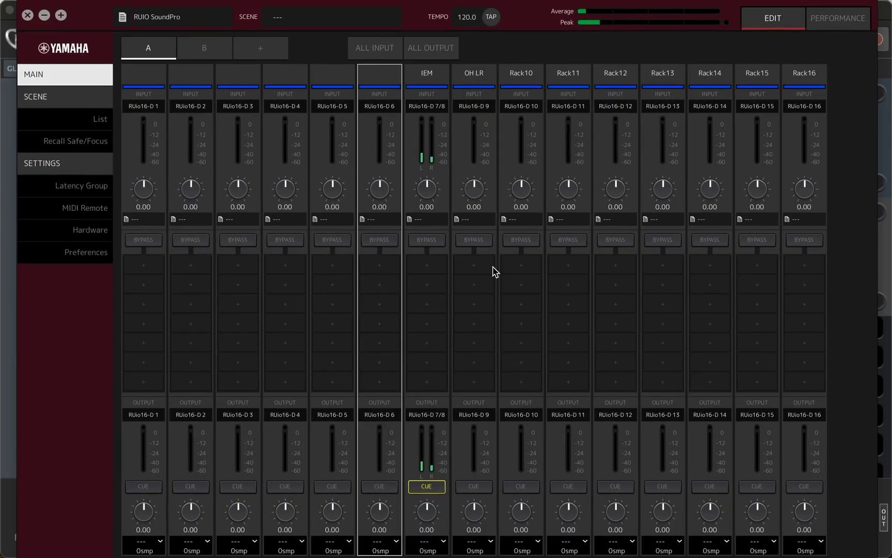
pyautogui.hotkey('ctrl', 'Up')
pyautogui.click(363, 402)
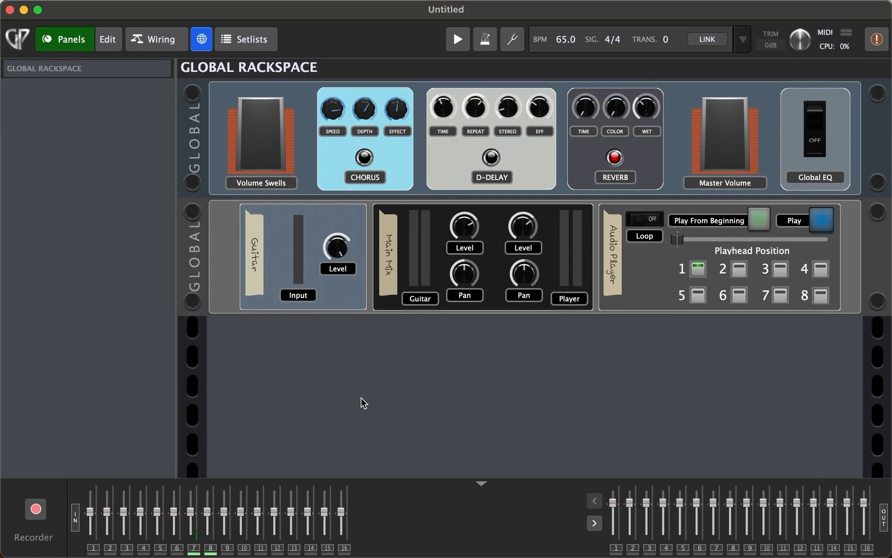
pyautogui.hotkey('ctrl', 'Up')
pyautogui.click(574, 100)
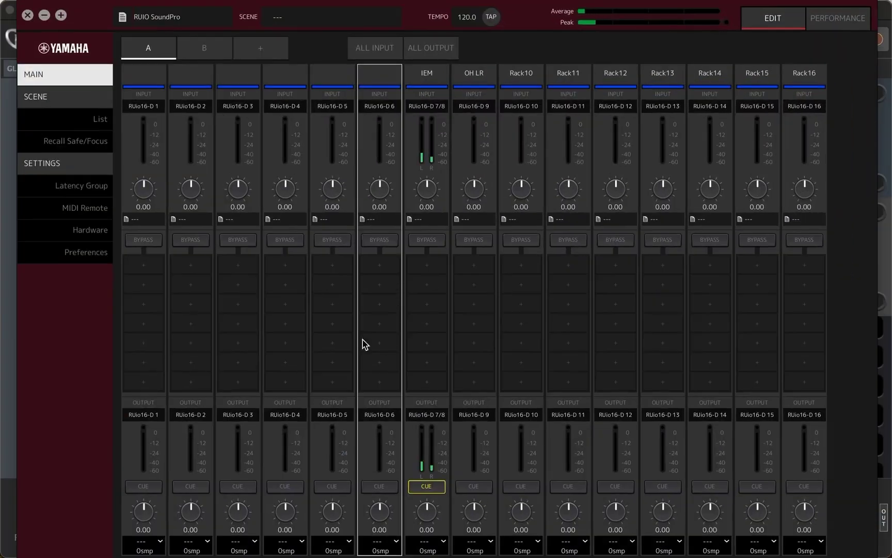
pyautogui.hotkey('ctrl', 'Up')
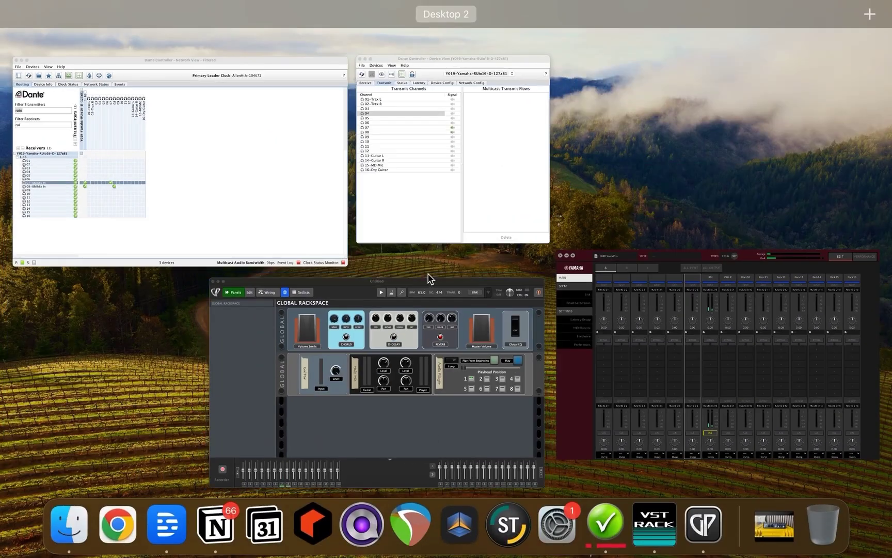
pyautogui.click(402, 379)
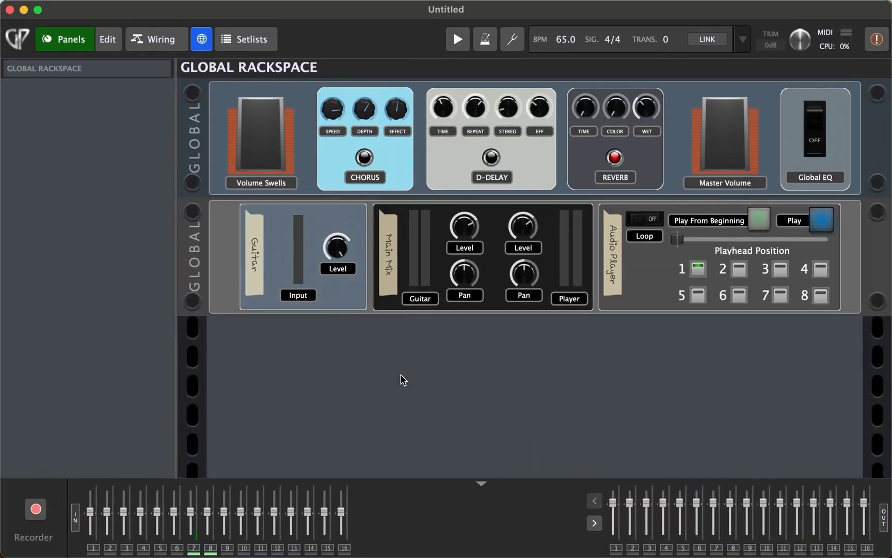